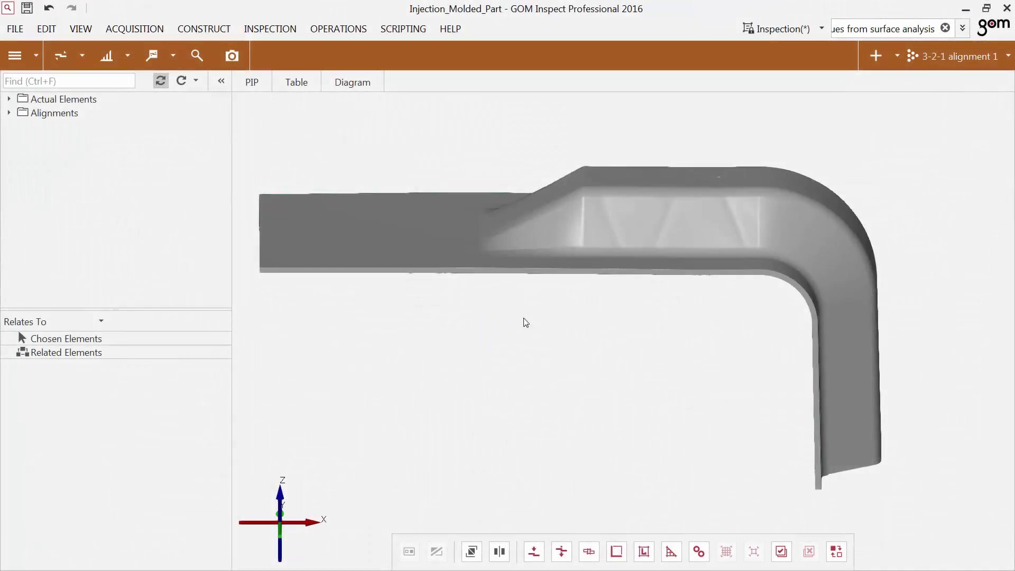
Step: Orbit the part, snap to front view, then zoom and tilt onto the ribbed top recess
left_click_drag(620, 270, 632, 200)
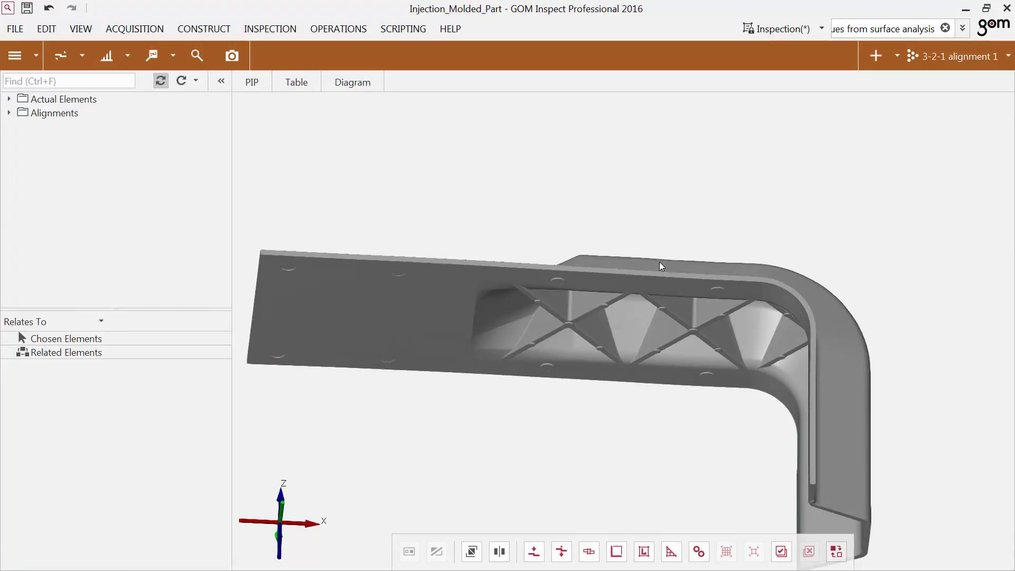
left_click_drag(659, 269, 661, 353)
left_click(279, 530)
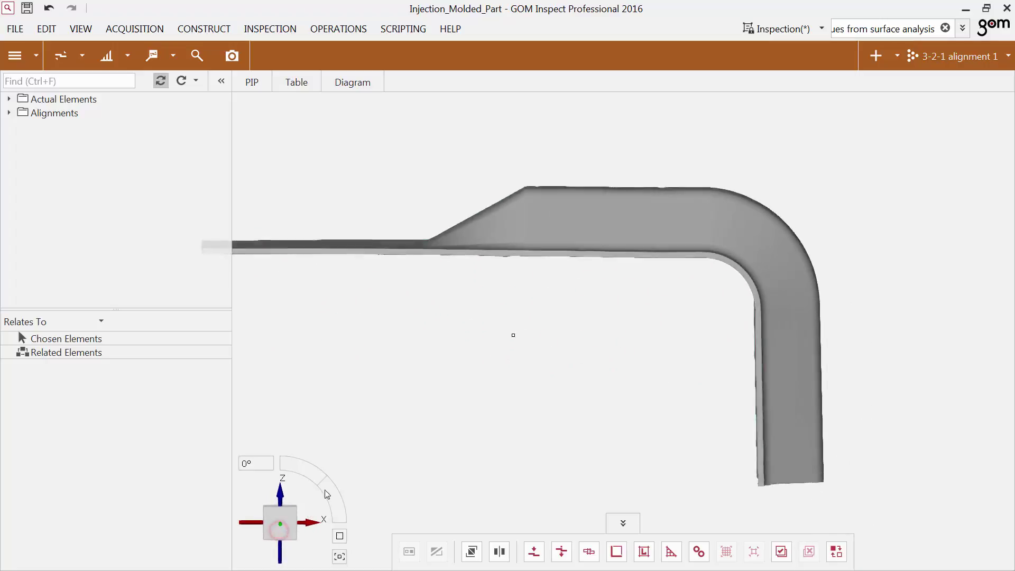
scroll(591, 231, "up", 4)
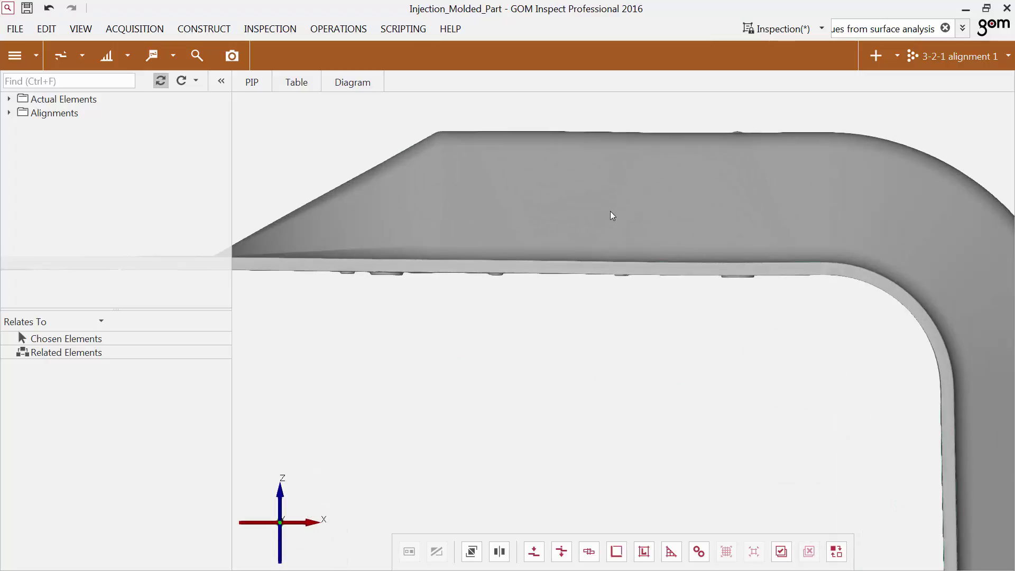
right_click_drag(610, 215, 578, 279)
left_click_drag(576, 314, 582, 355)
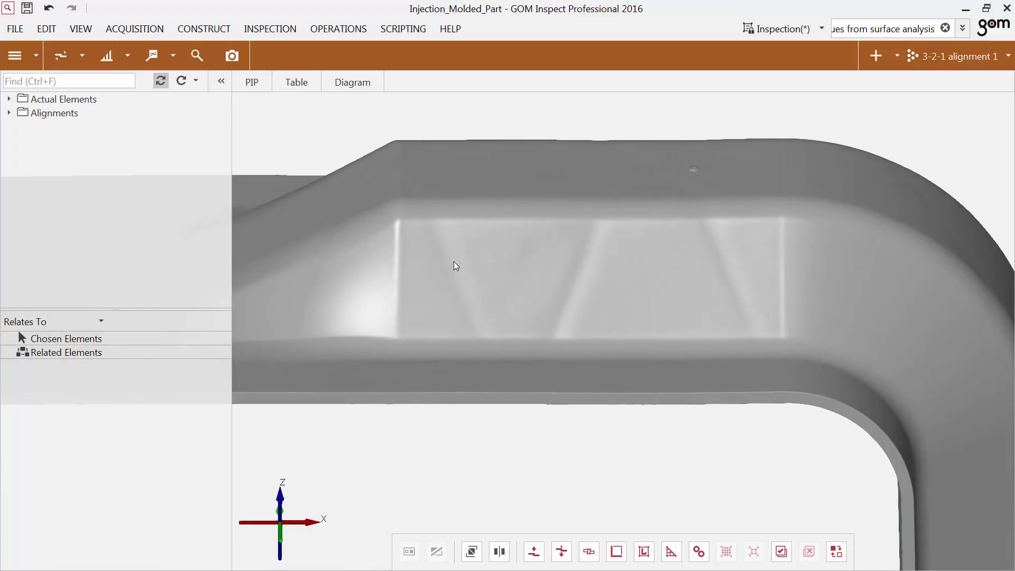
Step: Build a 3-2-1 coordinate system from recess points Z1–Z3, edge points Y1, Y2 and corner X
left_click(207, 29)
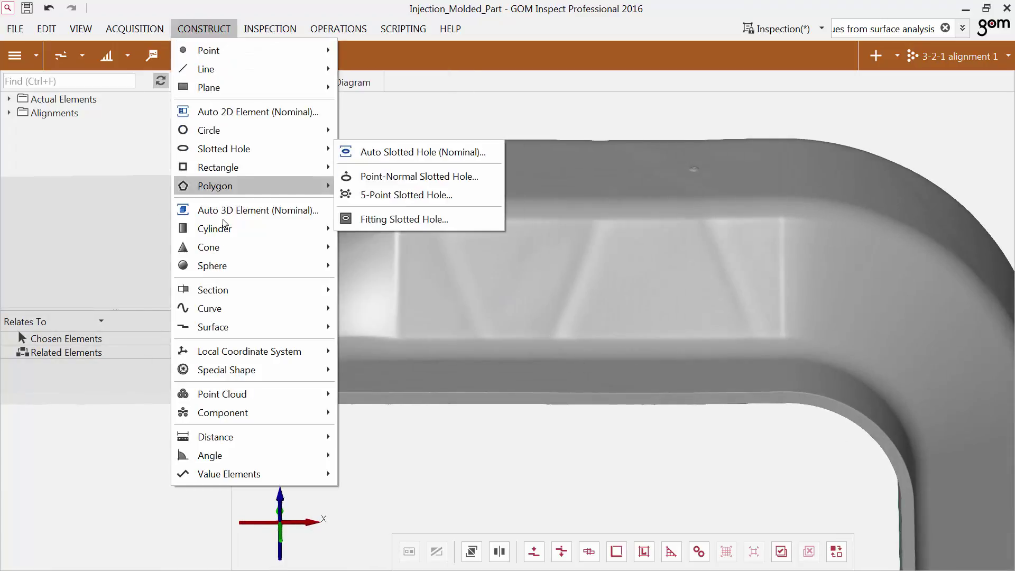
mouse_move(226, 351)
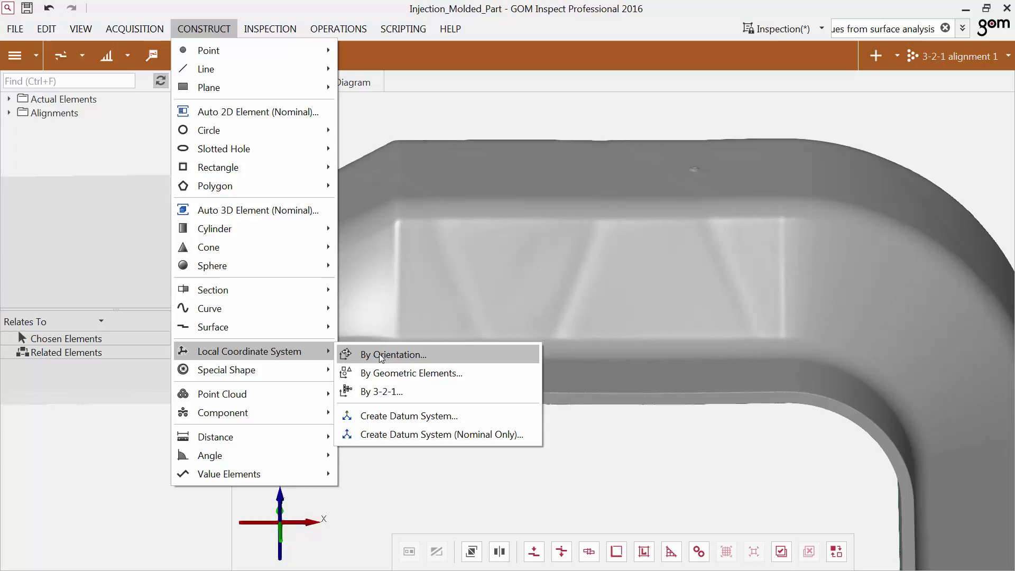
left_click(385, 392)
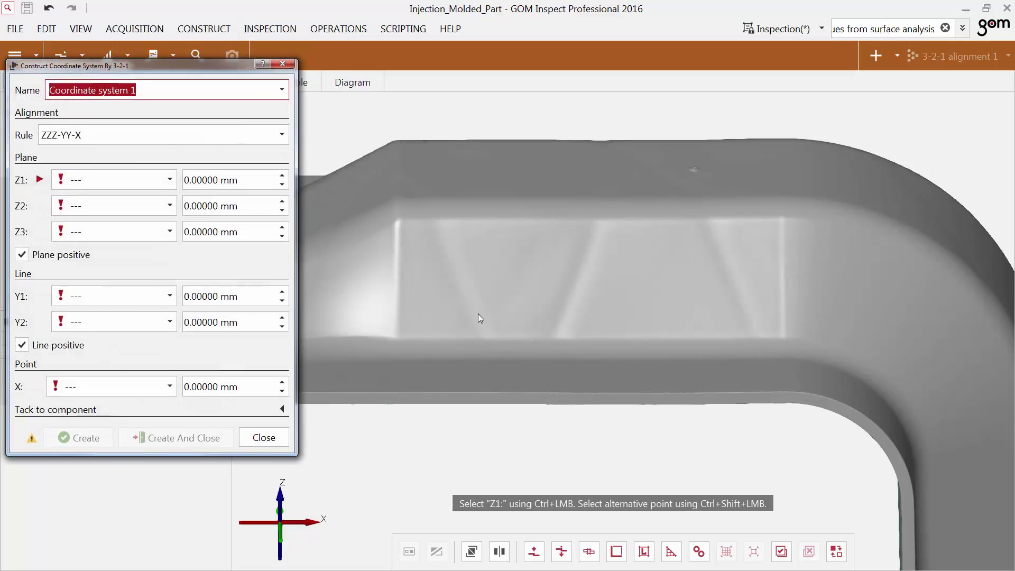
left_click(477, 313, "ctrl")
left_click(754, 313, "ctrl")
left_click(612, 224, "ctrl")
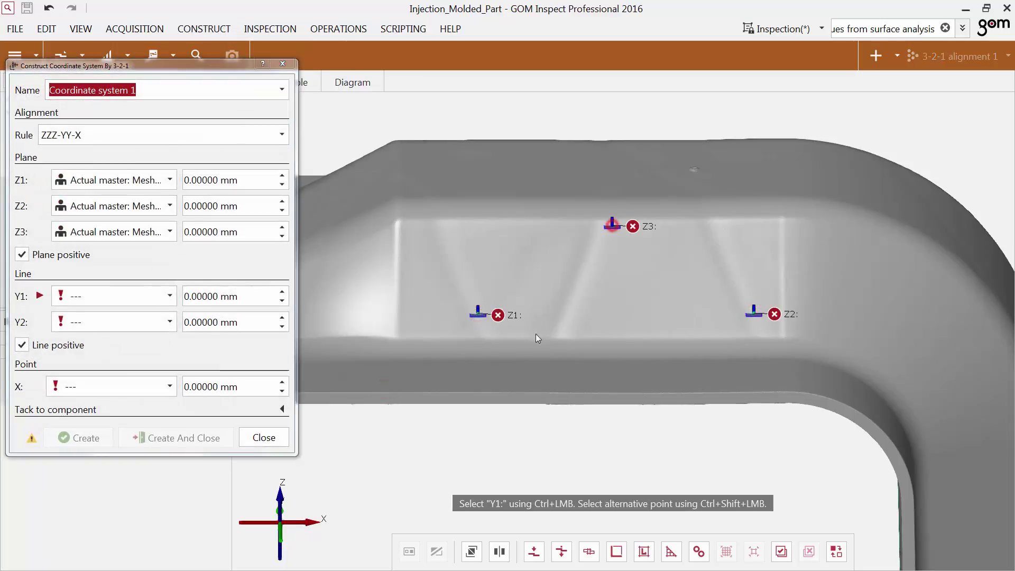
left_click(534, 338, "ctrl")
left_click(709, 338, "ctrl")
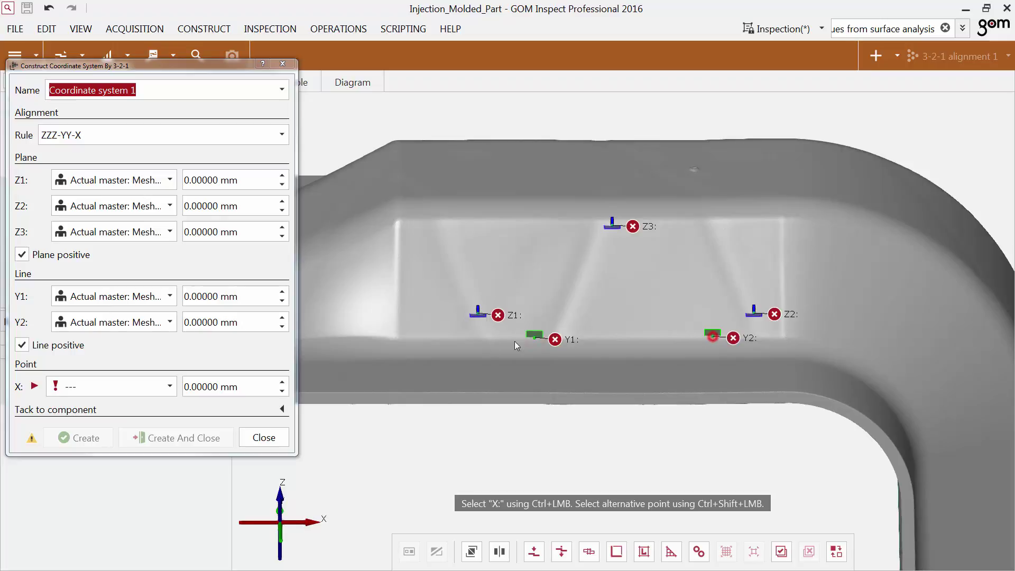
left_click(423, 338, "ctrl")
key("Return")
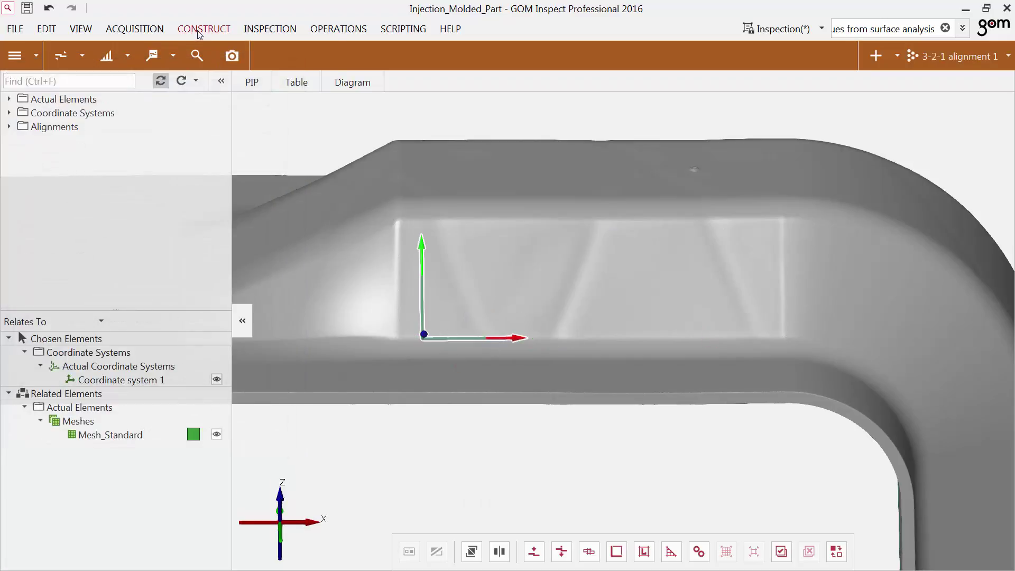
Step: Start a surface defect map using Coordinate system 1 X-axis as direction and Z-axis as normal
left_click(198, 31)
mouse_move(203, 327)
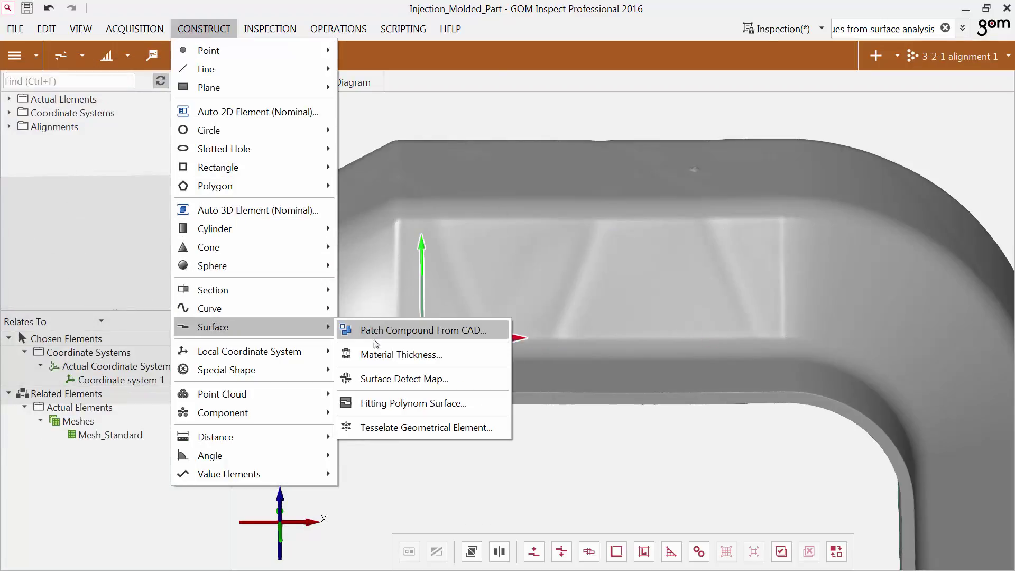
left_click(375, 379)
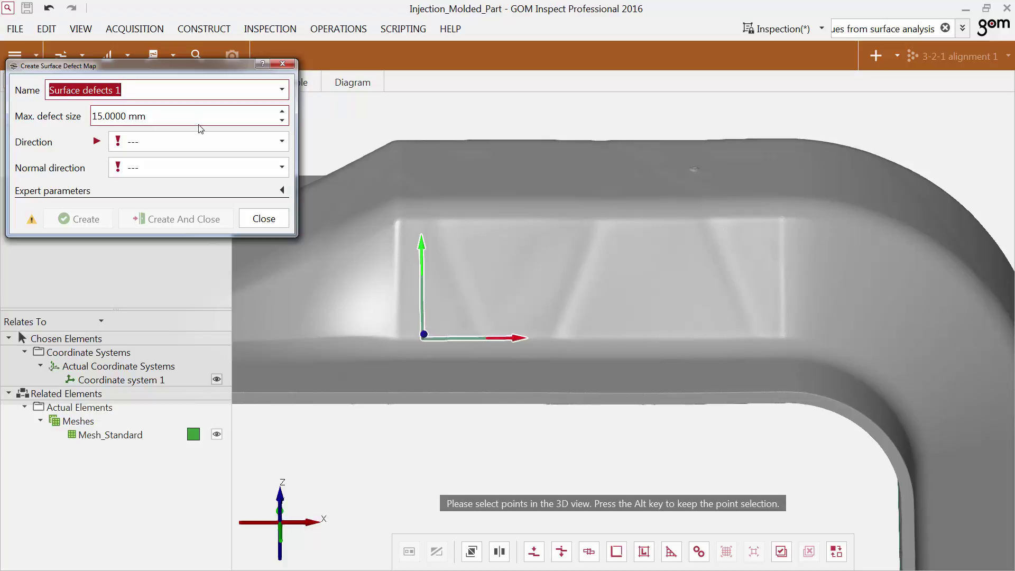
left_click(200, 143)
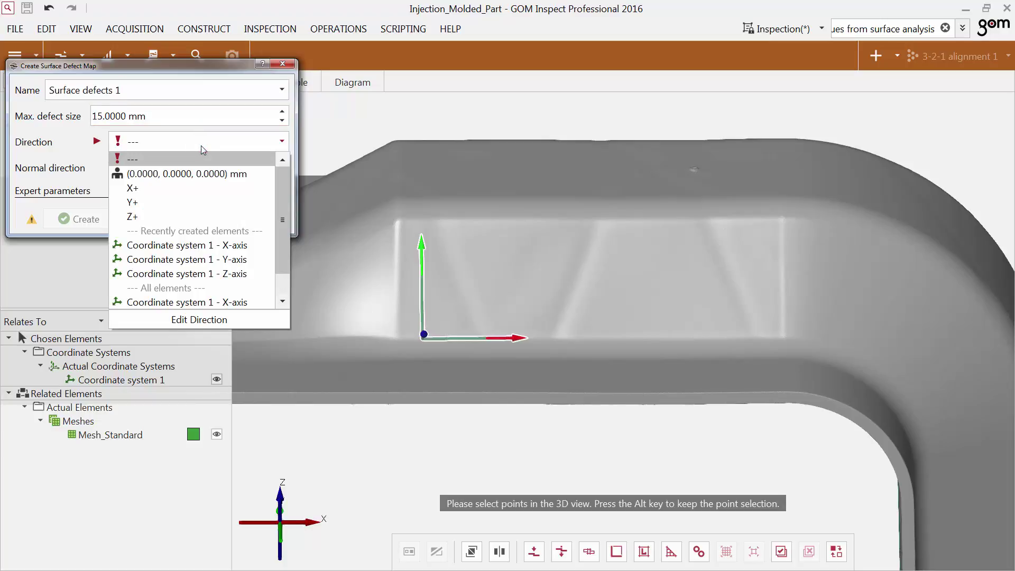
left_click(210, 247)
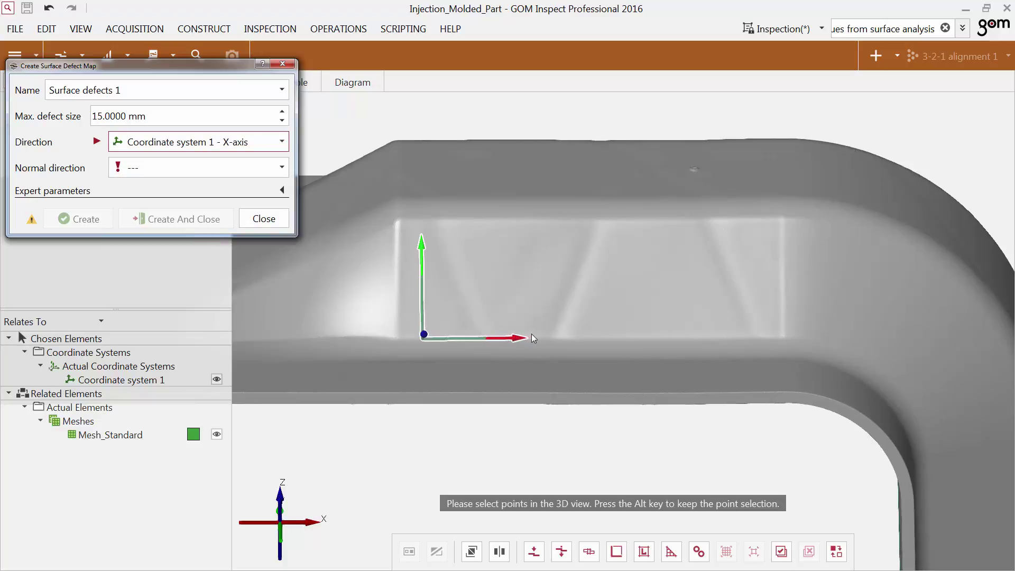
left_click(212, 169)
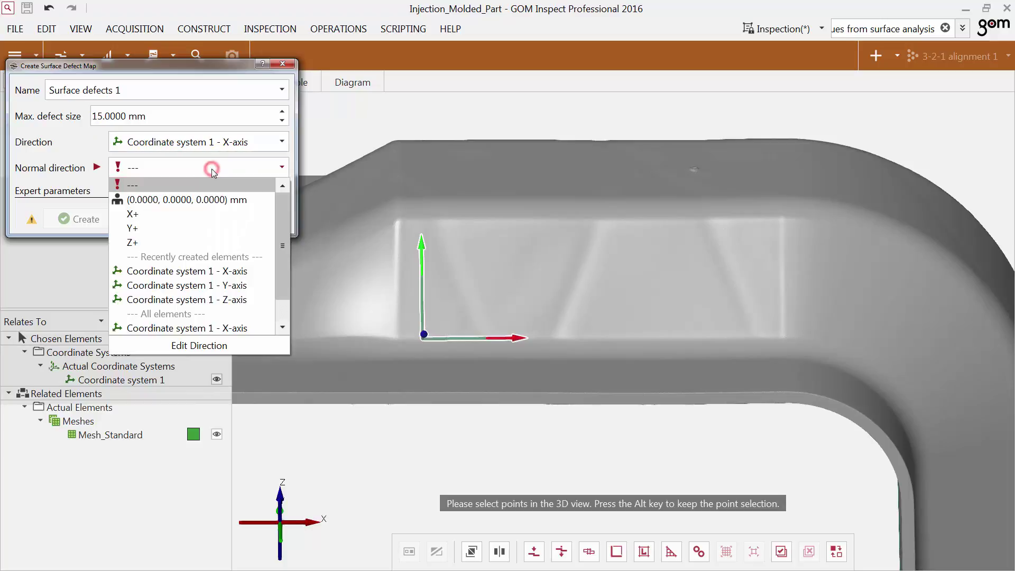
left_click(212, 300)
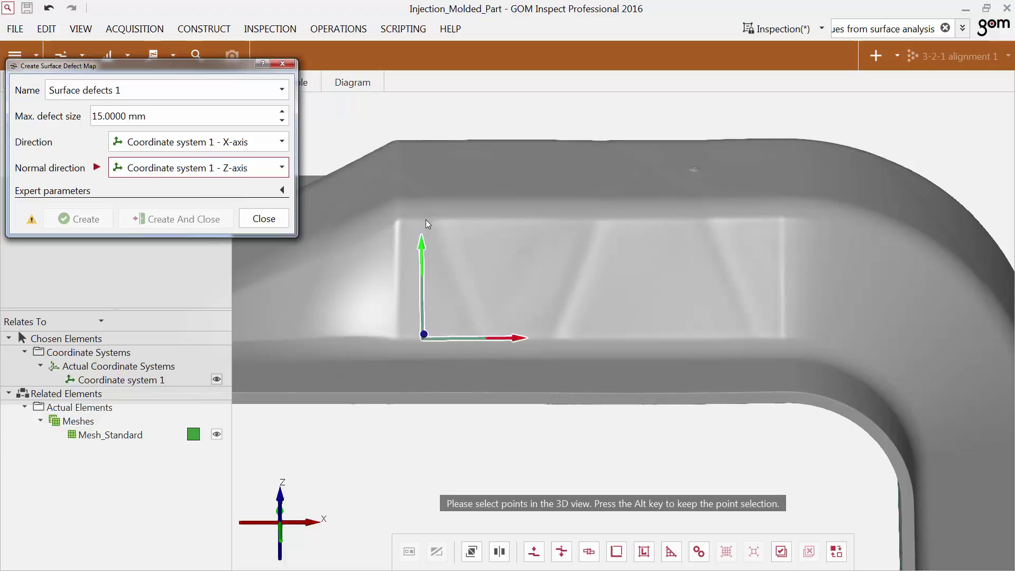
Step: Outline the rectangular recess with a four-corner polygon and create the defect map
left_click(534, 552)
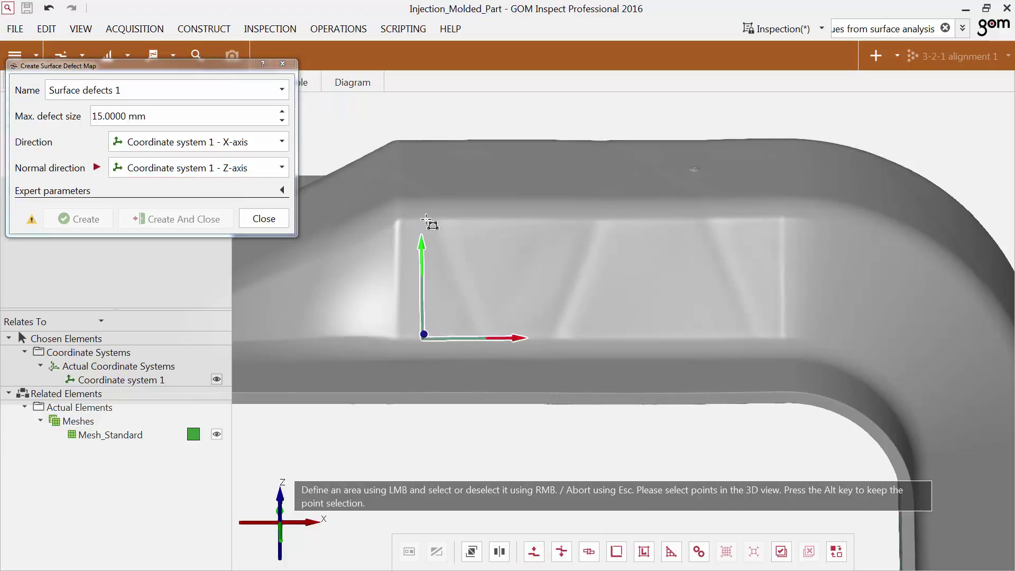
left_click(426, 221)
left_click(428, 337)
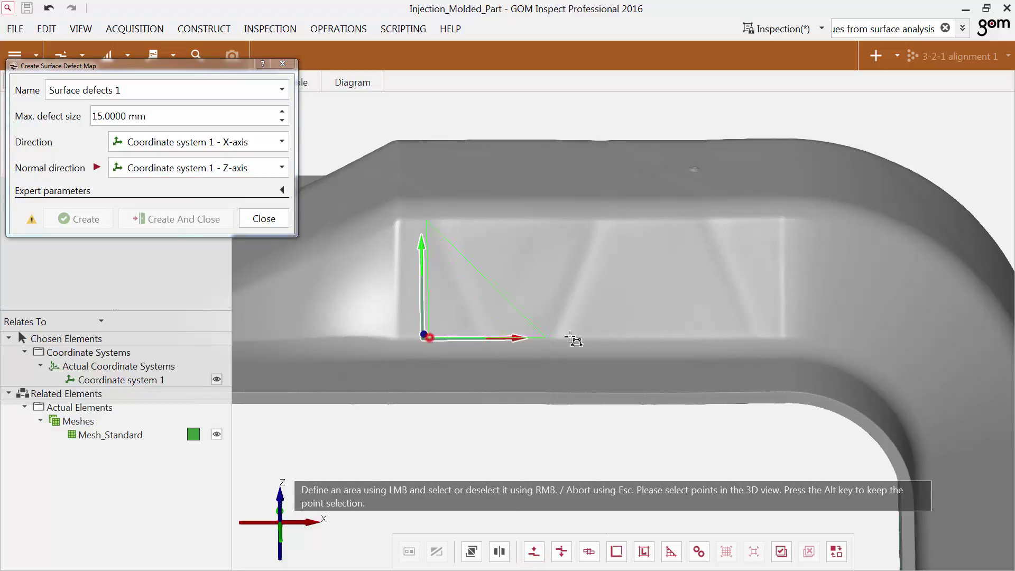
left_click(779, 335)
double_click(780, 221)
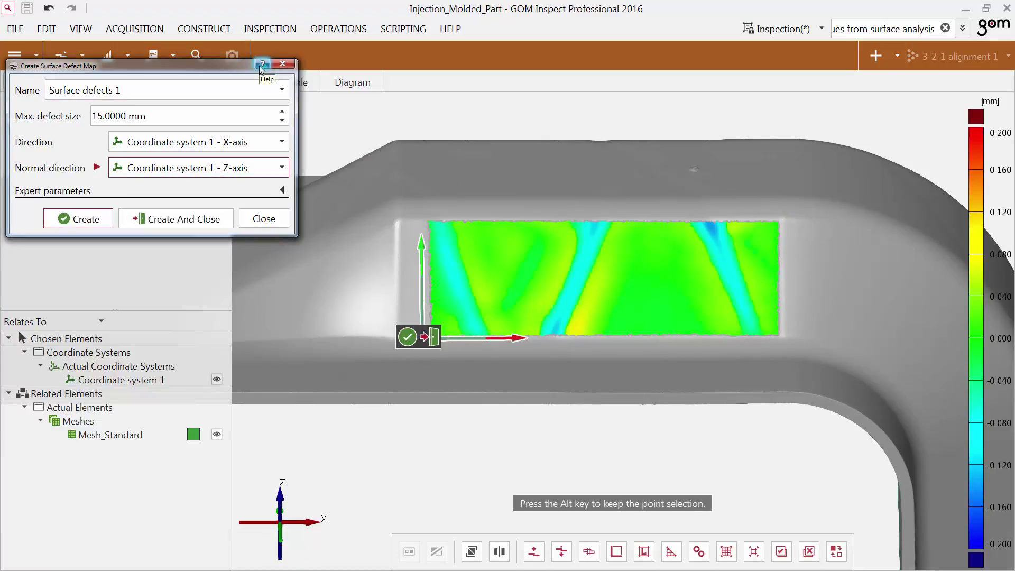
left_click(183, 219)
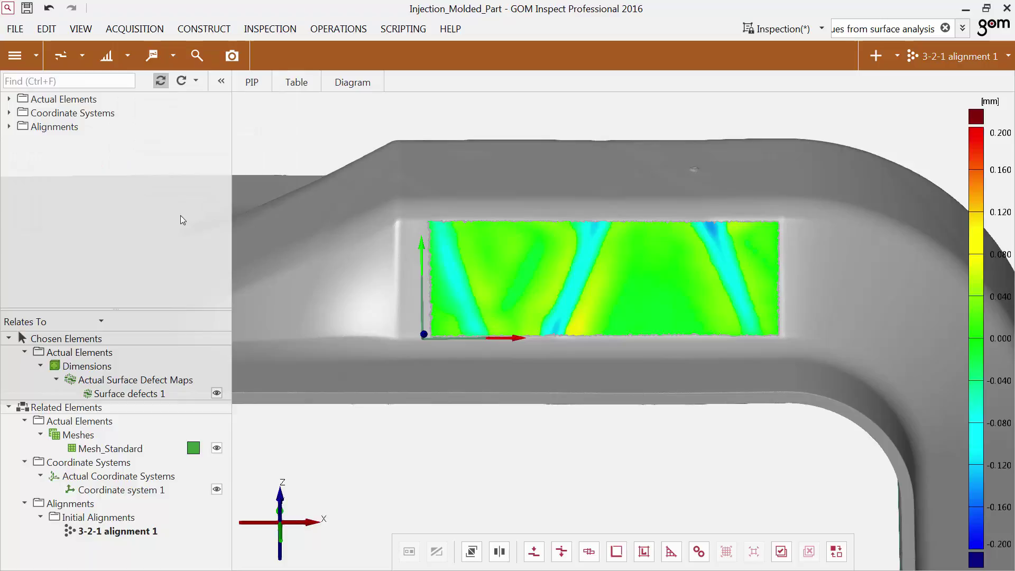
Step: Locate Surface defects 1 in the element tree and start a surface defect comparison against nominal
right_click(465, 250)
left_click(505, 344)
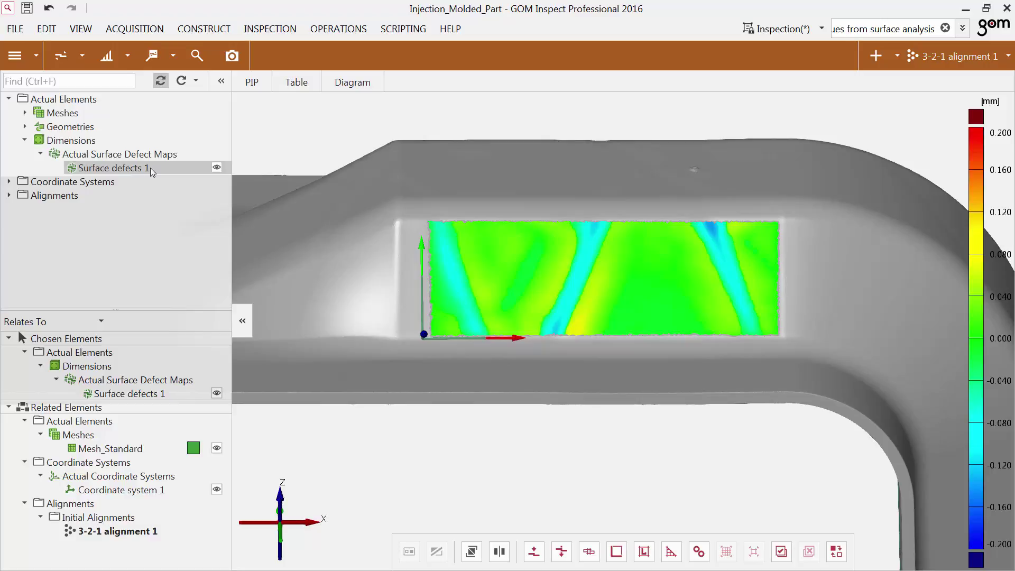
left_click(197, 56)
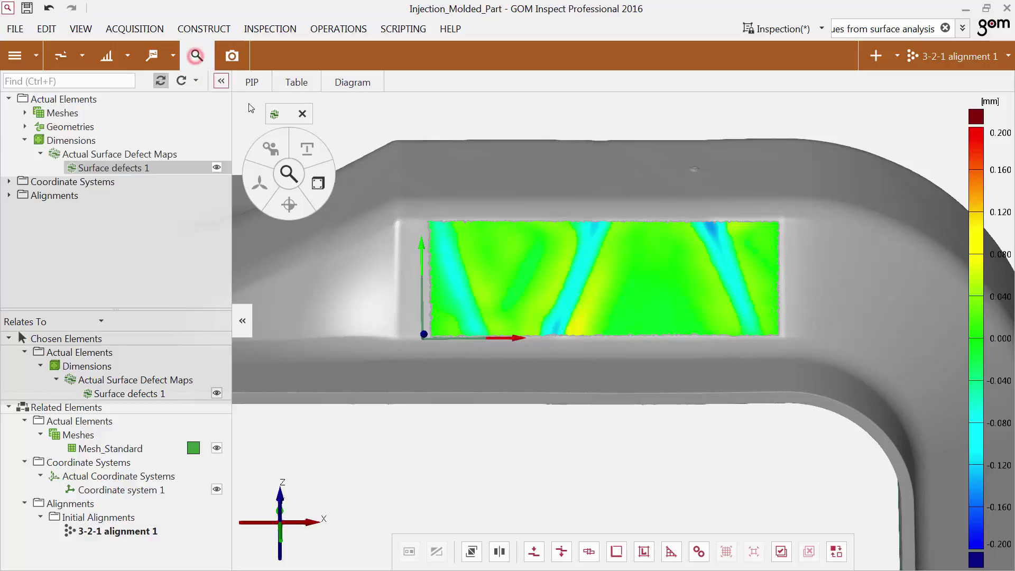
left_click(317, 181)
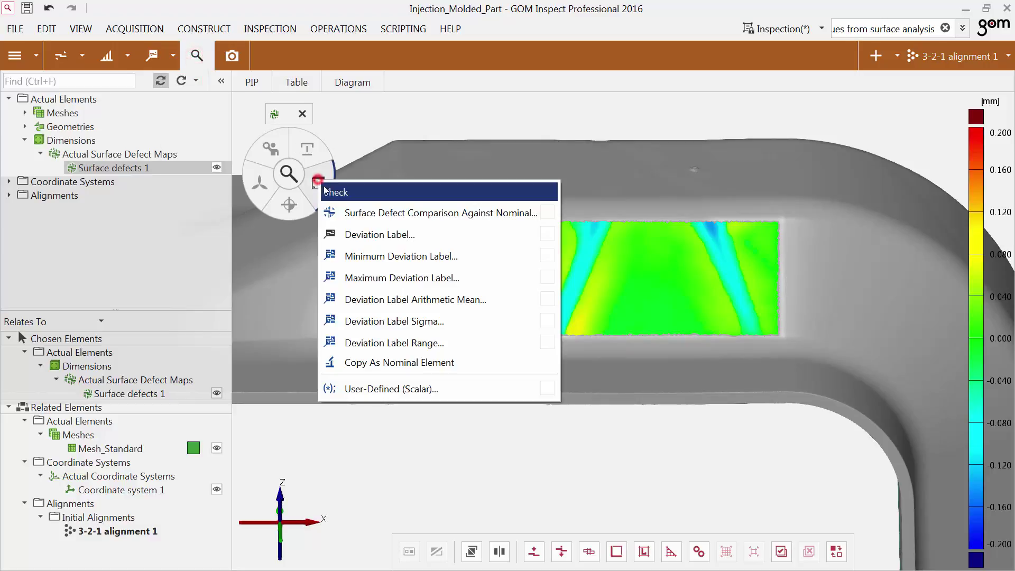
left_click(356, 215)
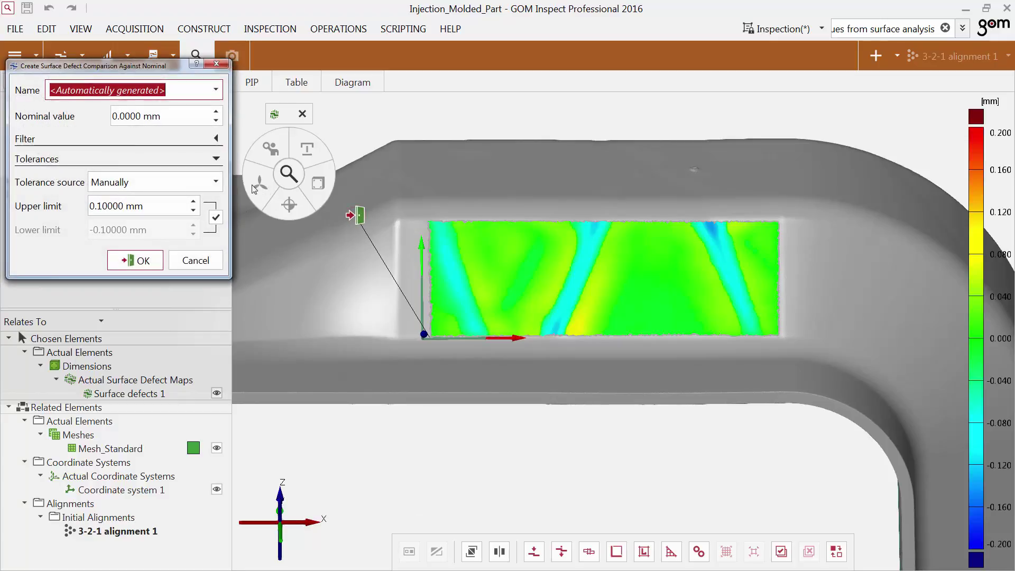
Step: Set an average spatial filter, trying 5 and 4 mm before settling on 3 mm
left_click(215, 139)
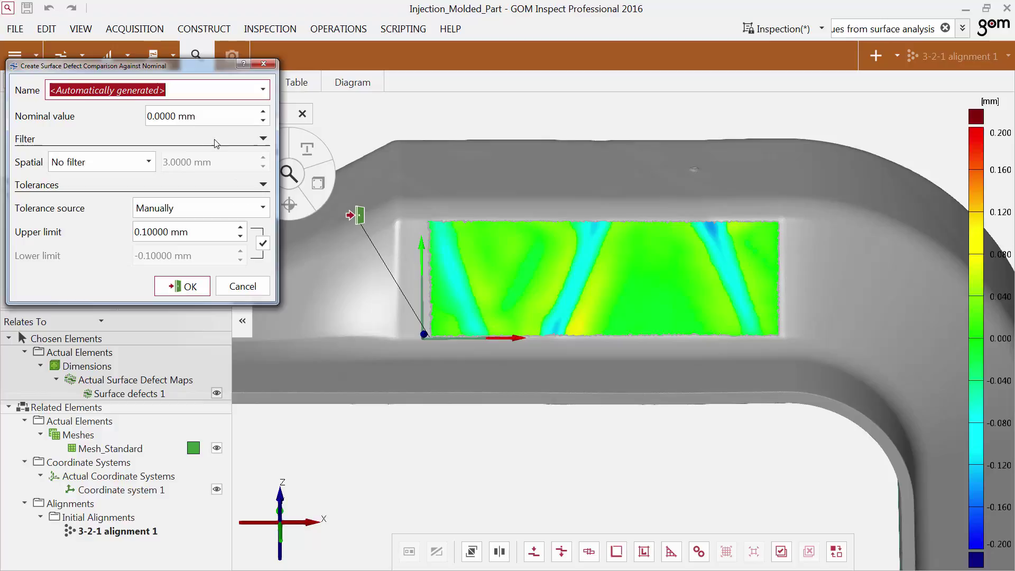
left_click(149, 163)
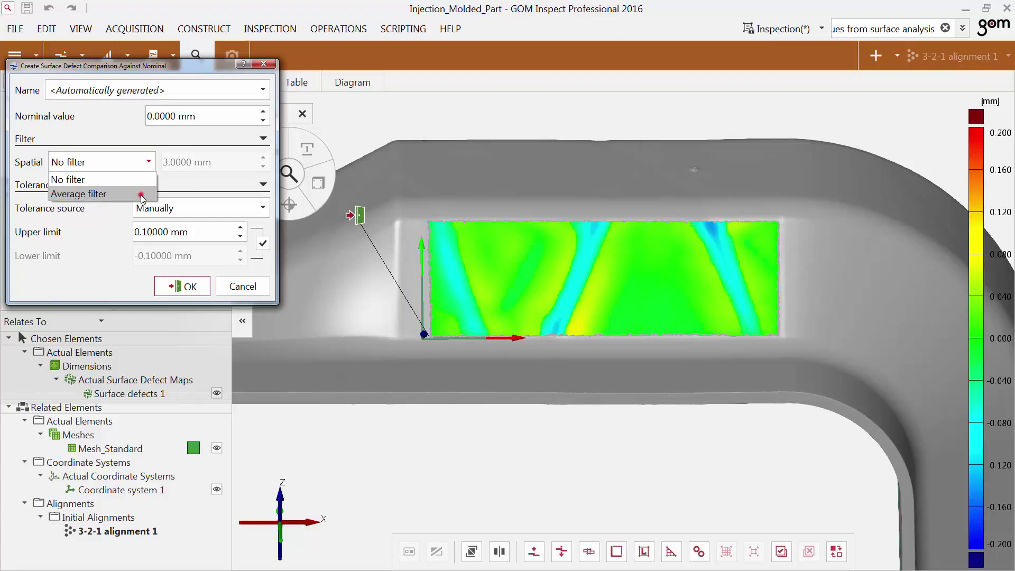
left_click(140, 194)
left_click(263, 159)
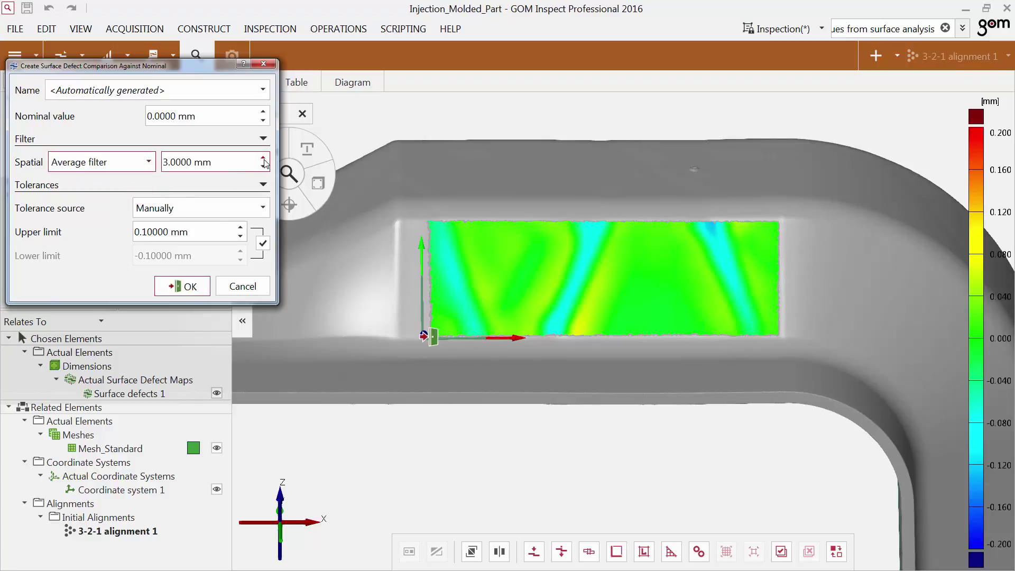
left_click(264, 159)
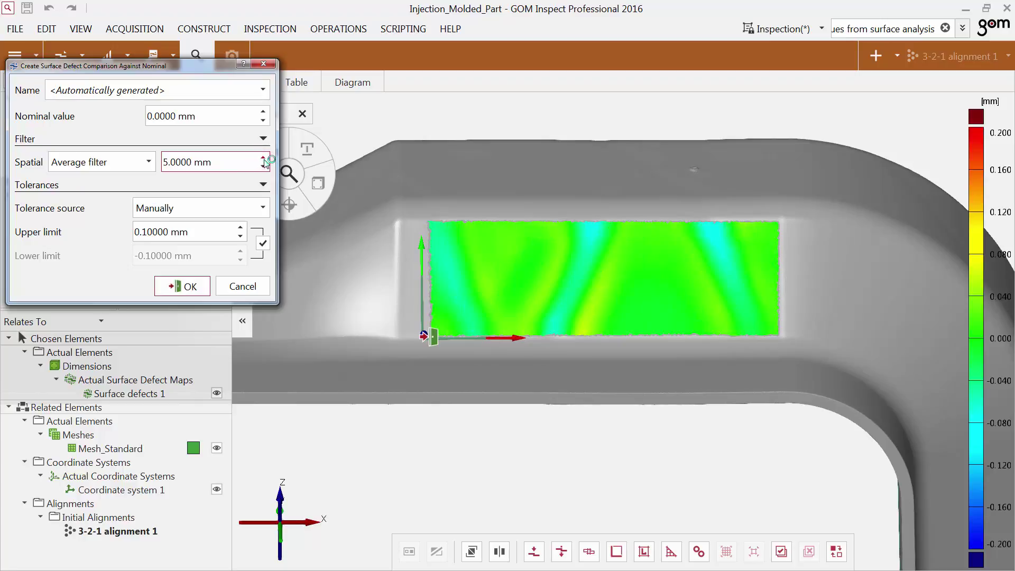
left_click(263, 166)
left_click(263, 165)
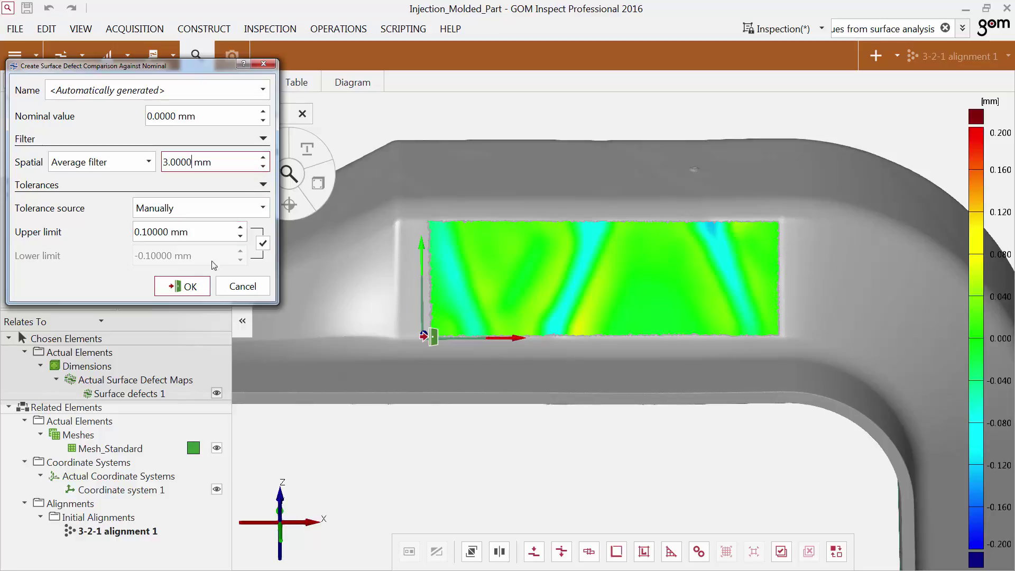
Step: Create the comparison and make the Plane Z +12.000 mm section visible
left_click(193, 287)
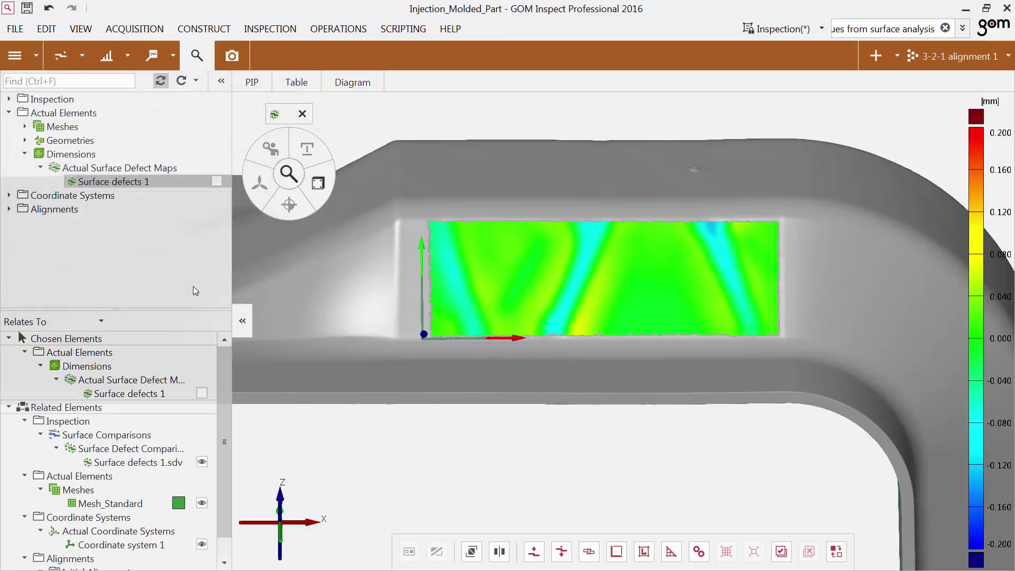
left_click(82, 139)
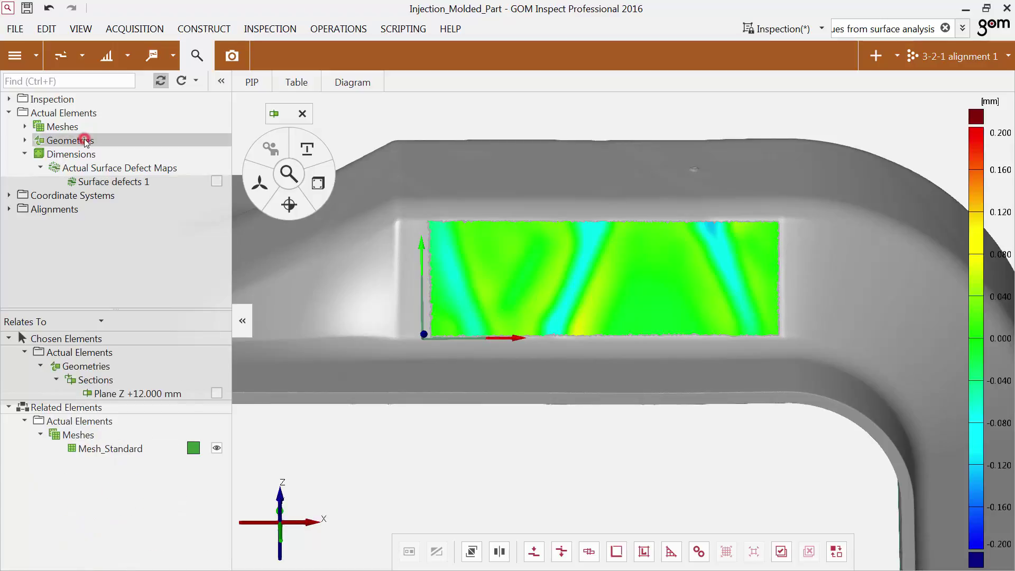
left_click(216, 393)
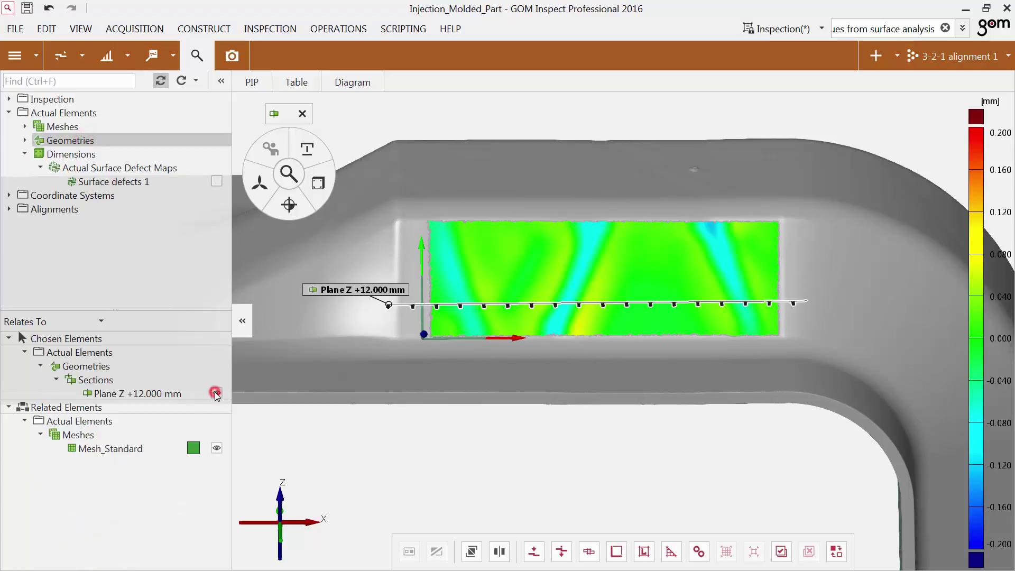
Step: Add surface analysis values from Surface defects 1.sdv onto the section as a deviation curve
left_click(318, 183)
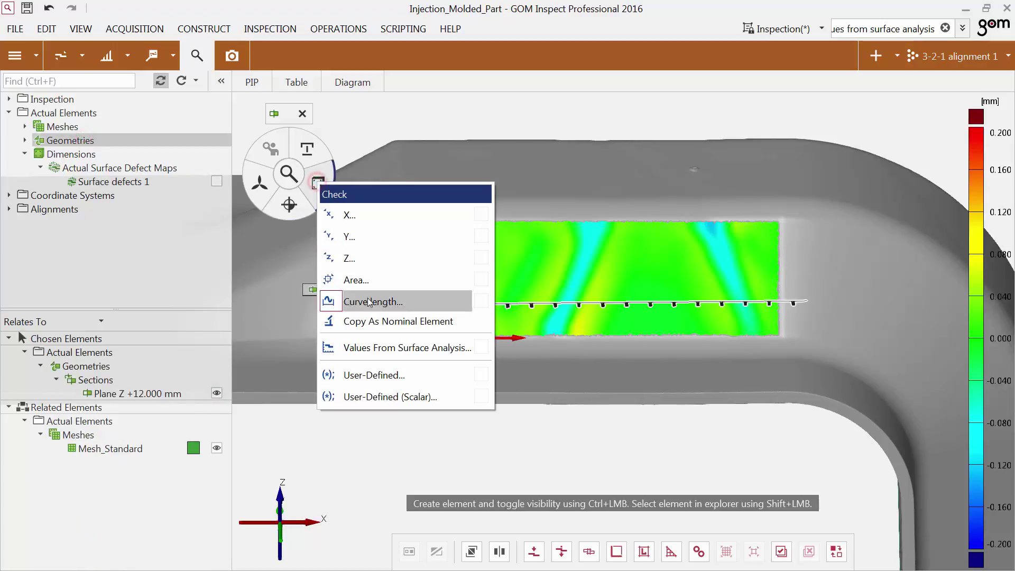
left_click(379, 349)
left_click(209, 117)
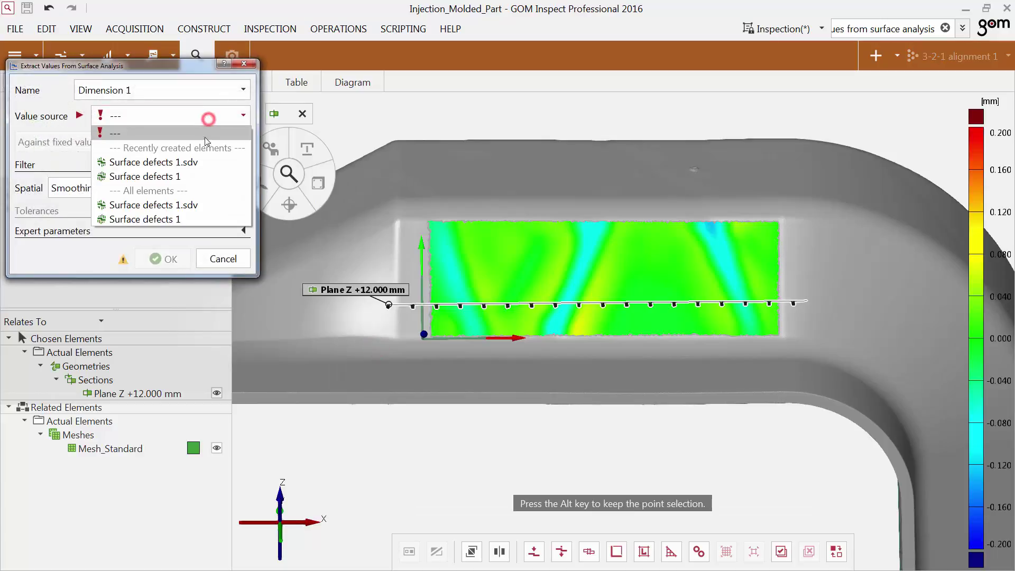
left_click(196, 163)
left_click(160, 331)
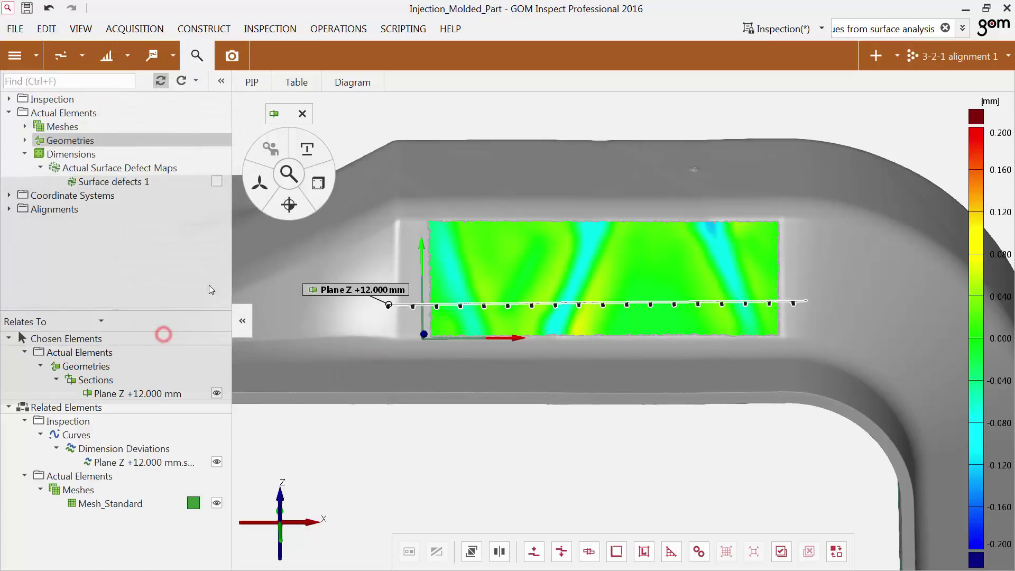
Step: View the section deviations in the Diagram tab, close the help page, then hide the diagram
left_click(368, 84)
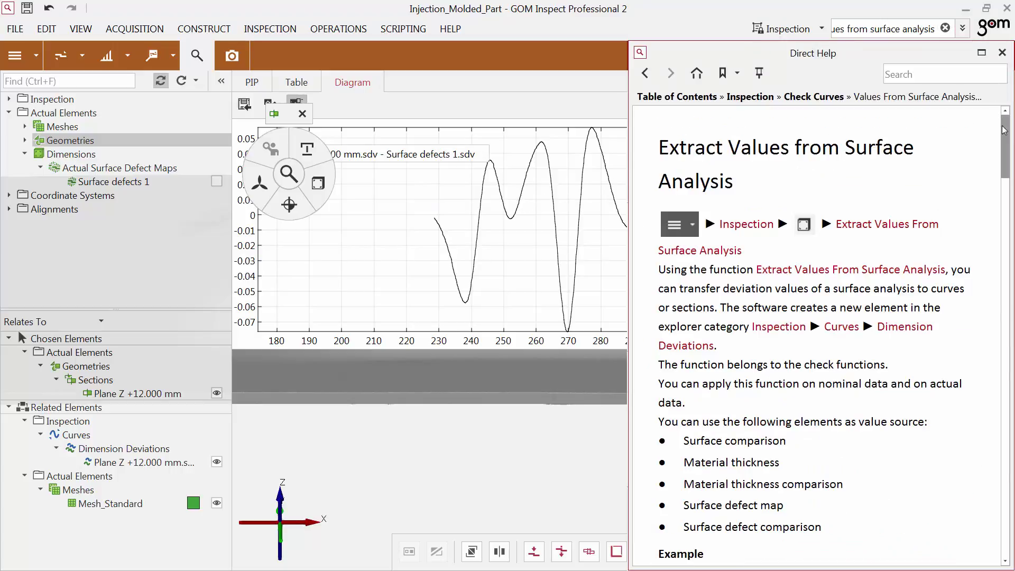
left_click_drag(1003, 129, 1011, 239)
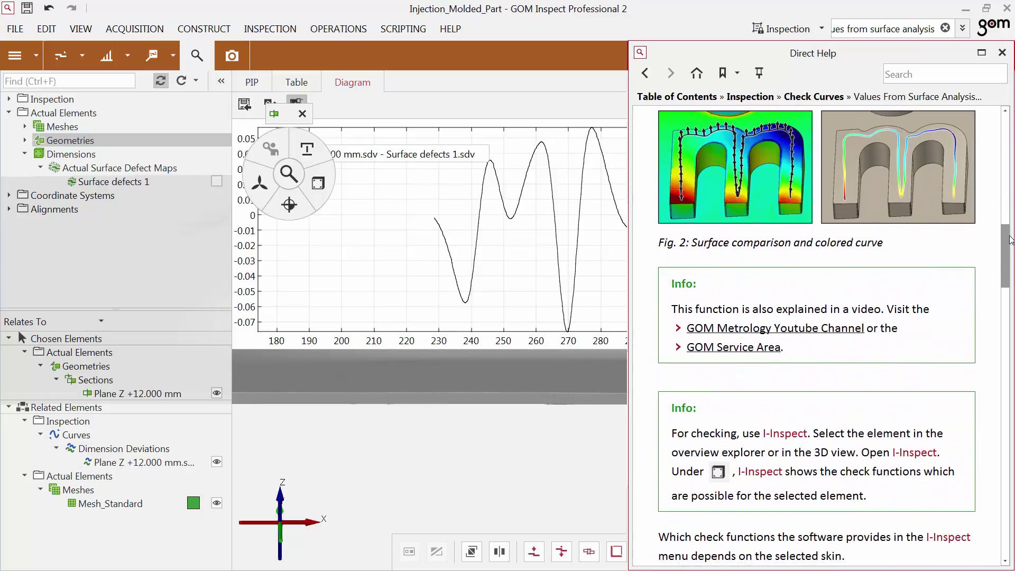
left_click_drag(867, 328, 691, 326)
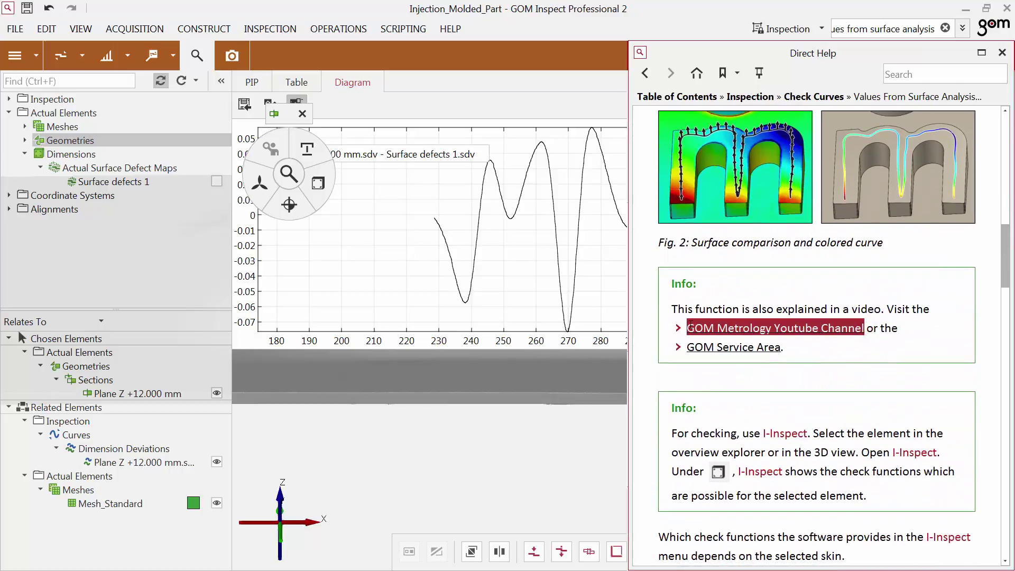
left_click(1002, 52)
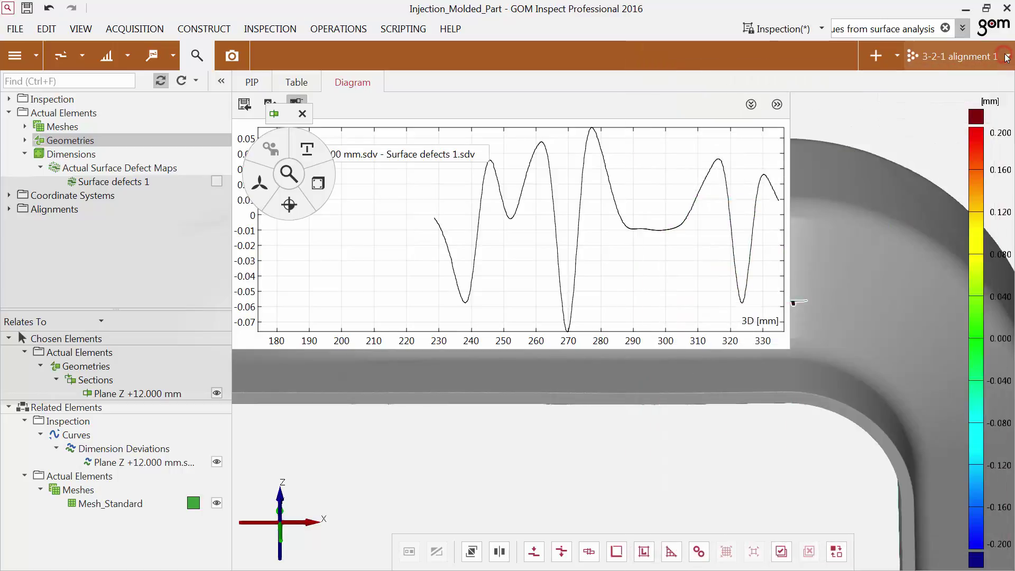
left_click(359, 88)
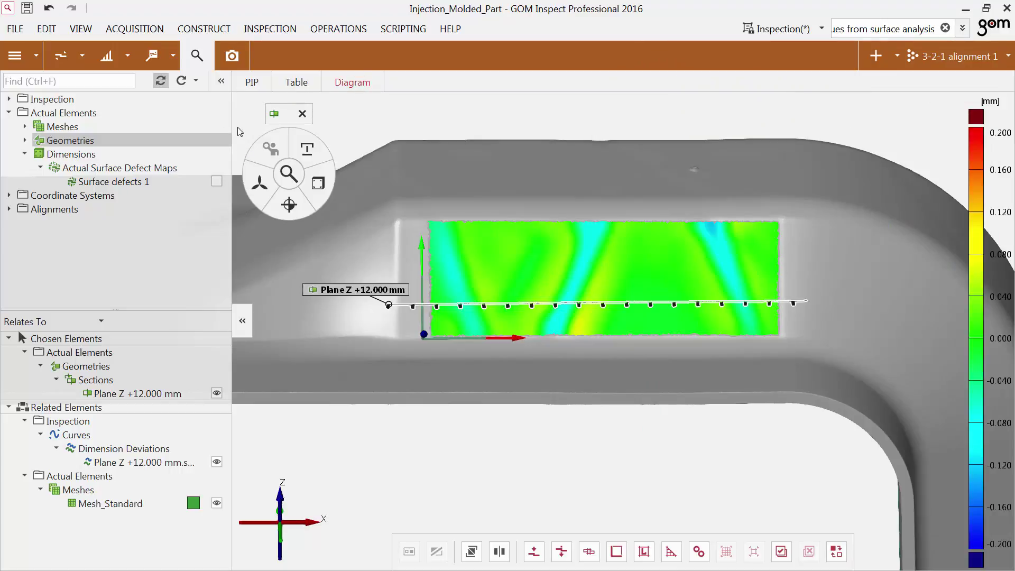
Step: Select all comparison points and add minimum (-0.123) and maximum (+0.075) deviation labels
right_click(468, 236)
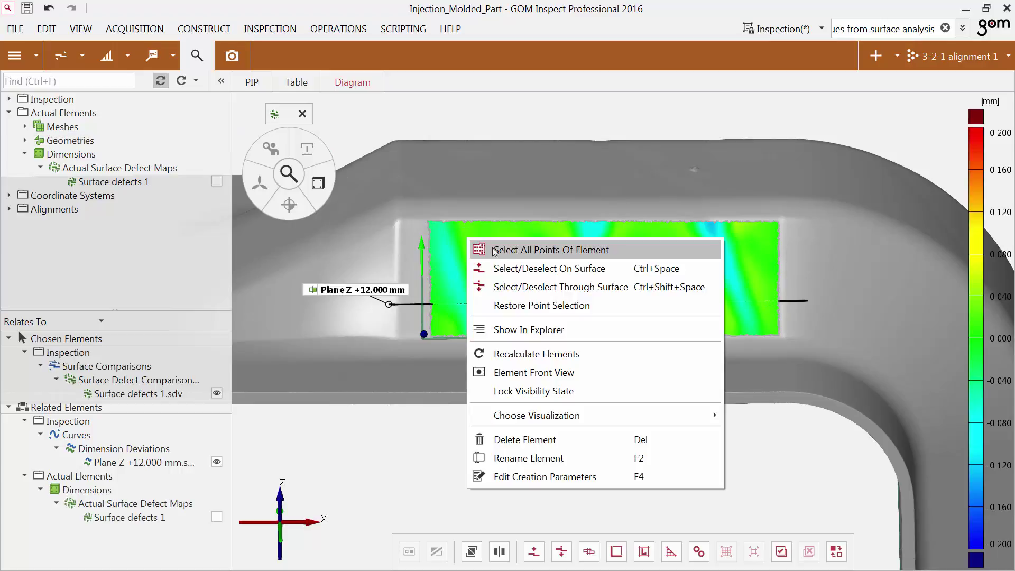
left_click(509, 250)
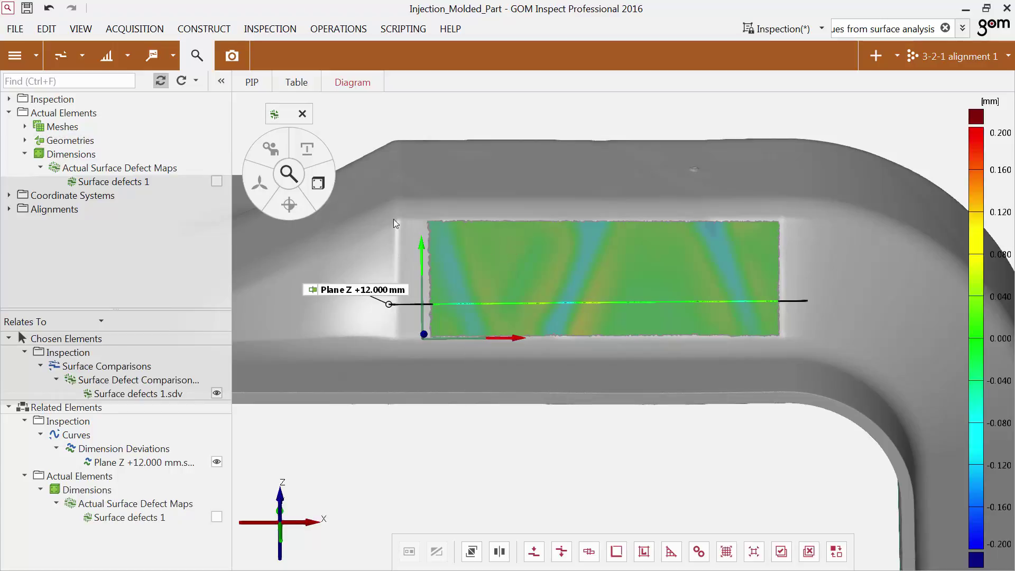
left_click(317, 183)
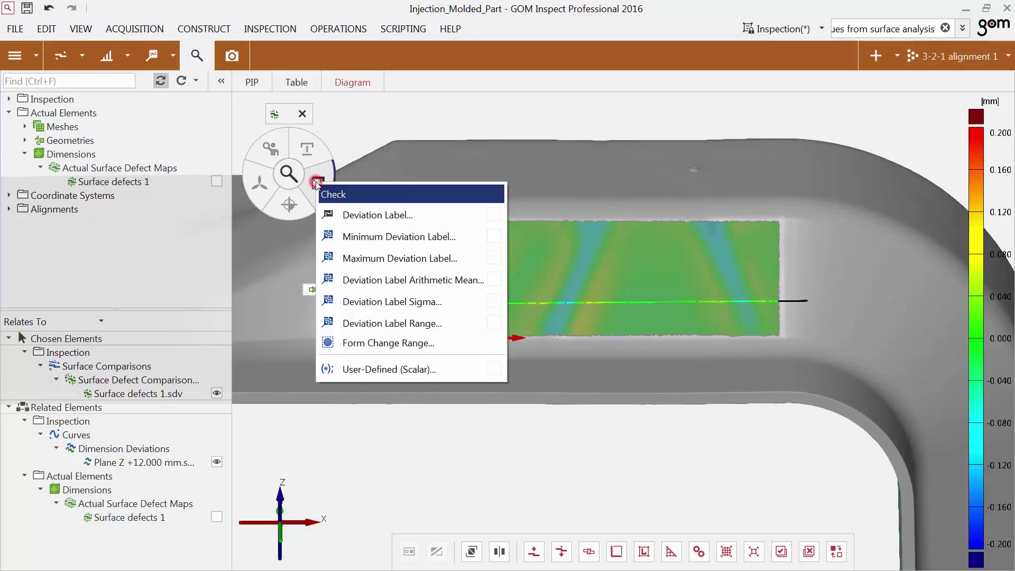
left_click(367, 241, "ctrl")
left_click(370, 258, "ctrl")
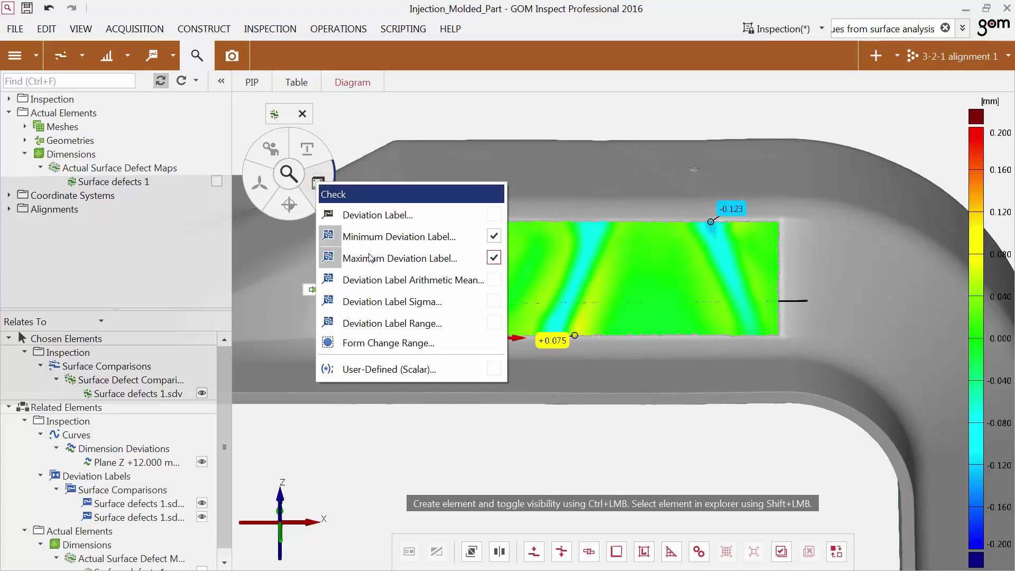
left_click(288, 173)
Step: Show the Results-Overview statistics table and select a small patch near the map's lower left
mouse_move(476, 253)
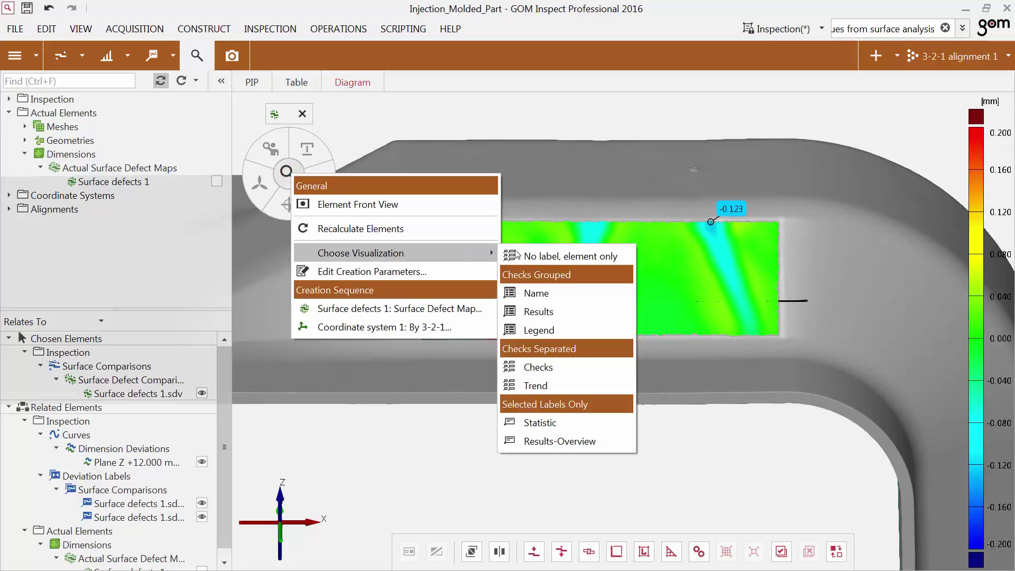
left_click(552, 440)
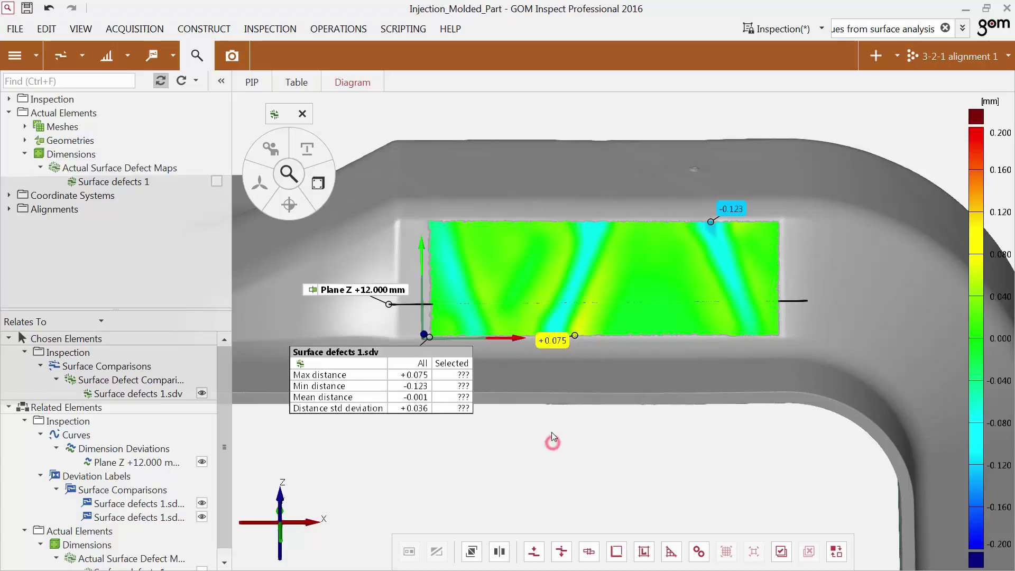
left_click(533, 551)
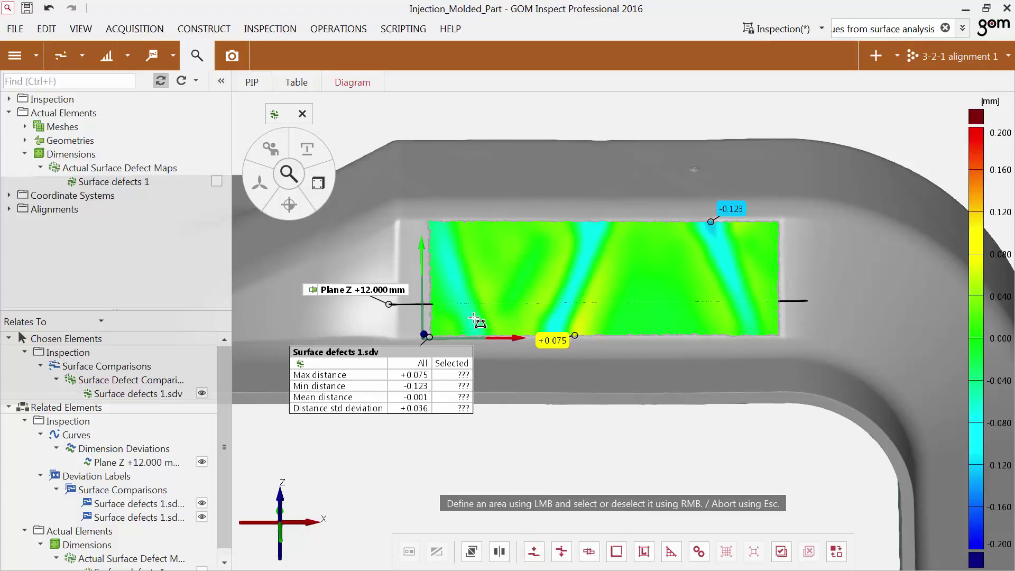
mouse_move(478, 325)
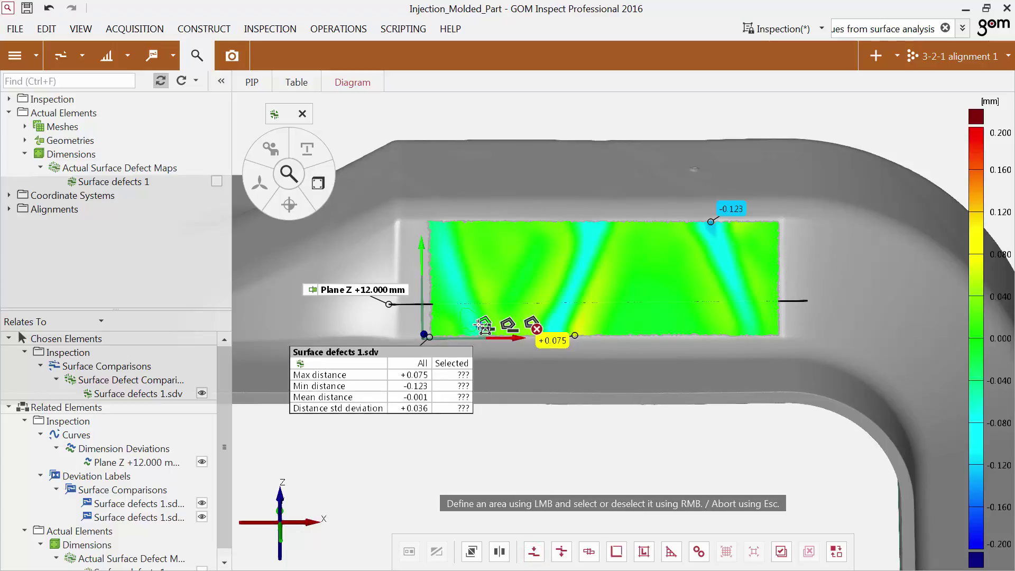
left_click_drag(482, 324, 468, 319)
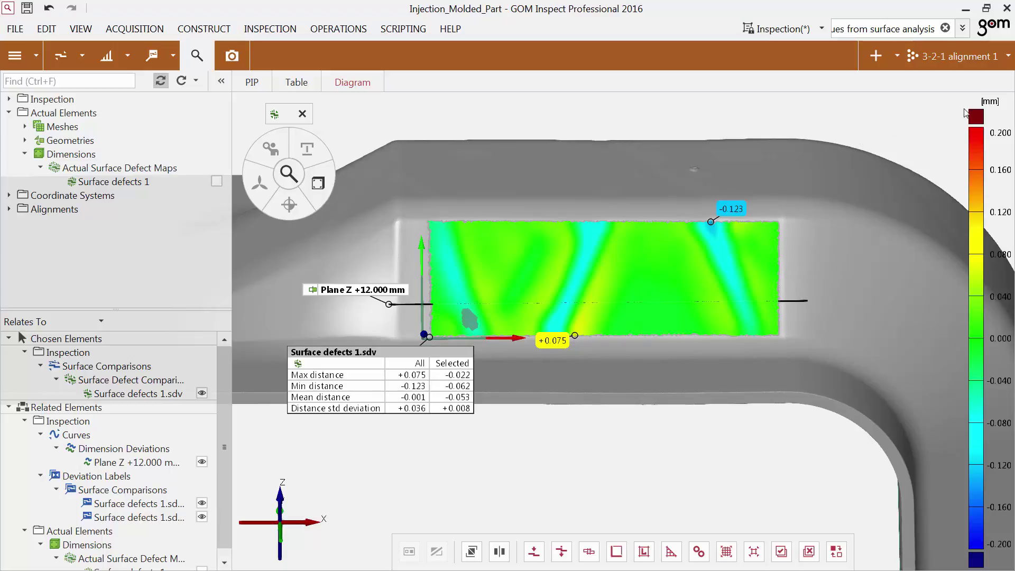
Step: Switch the colour legend to a Pass/Warn/Fail tolerance legend
right_click(973, 107)
mouse_move(963, 118)
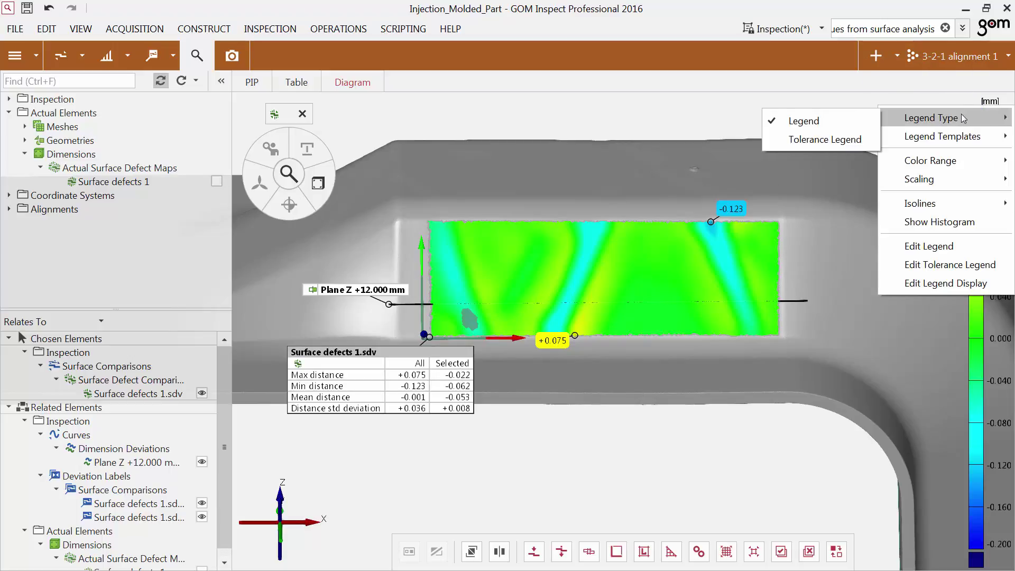
left_click(840, 141)
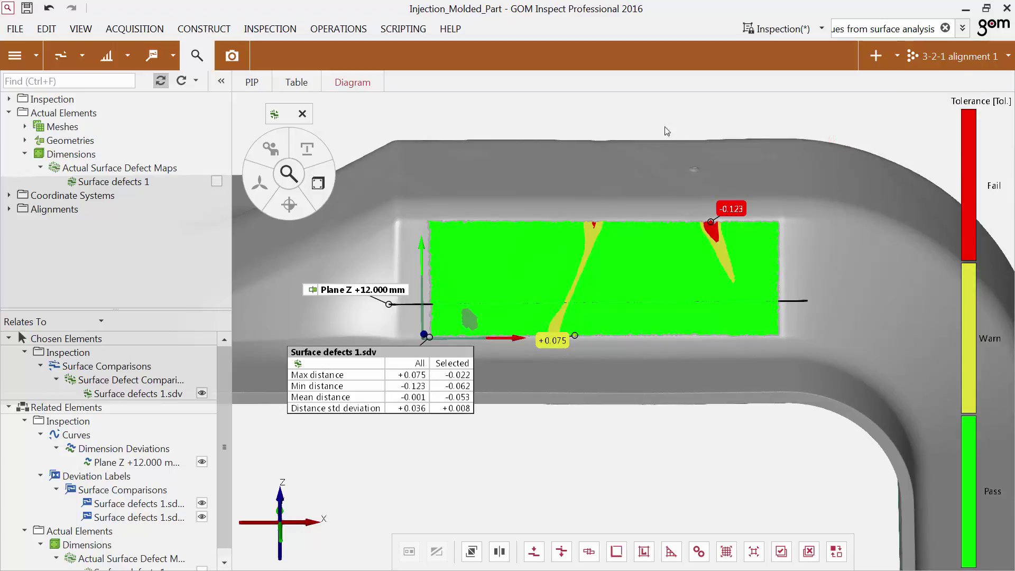
Step: Show the deviation diagram again and create a report page from the current view
left_click(361, 90)
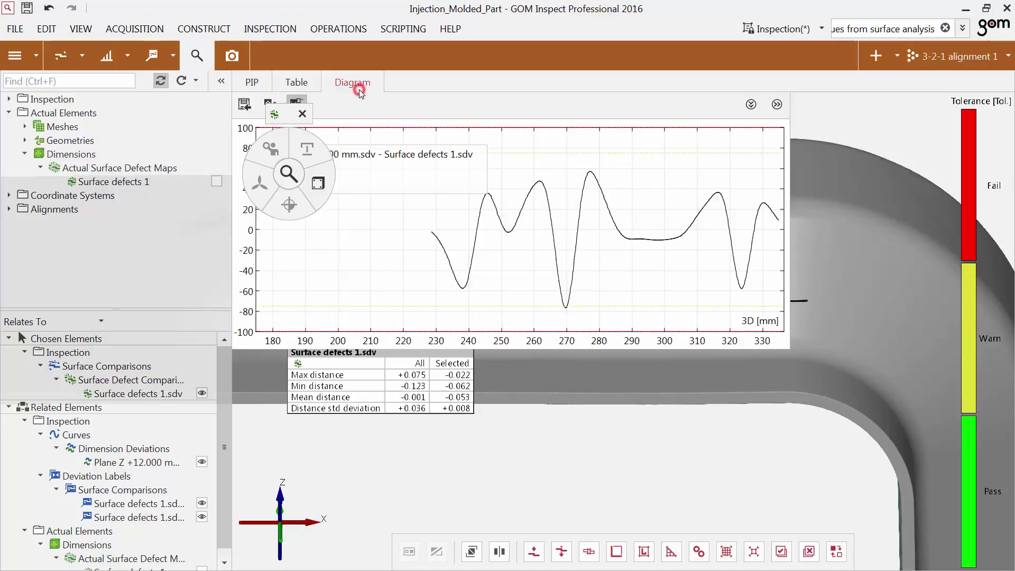
left_click(226, 56)
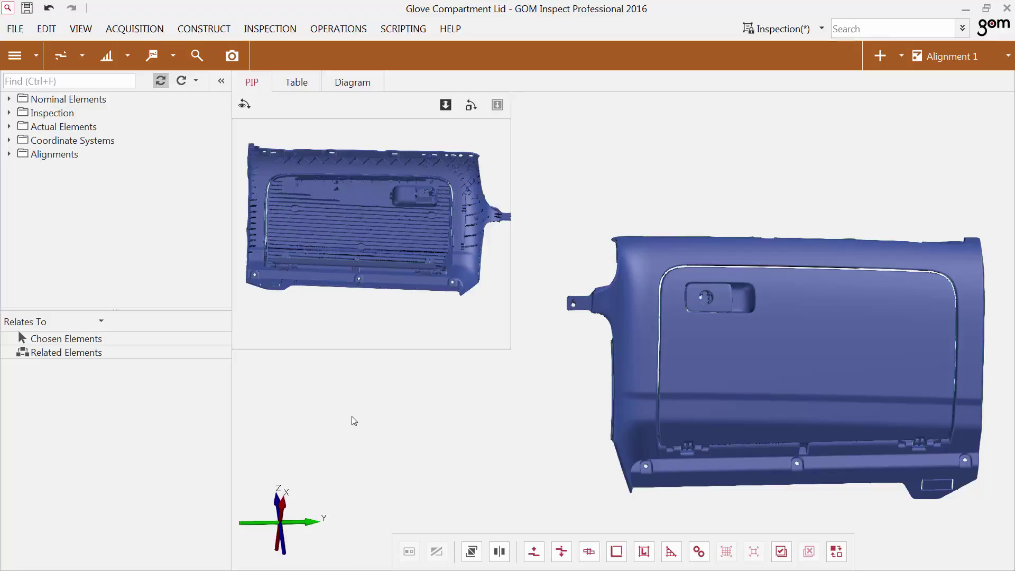
Step: Close the picture-in-picture inset and show only the nominal CAD lid, centred and zoomed in
left_click(439, 222)
left_click_drag(60, 112, 670, 288)
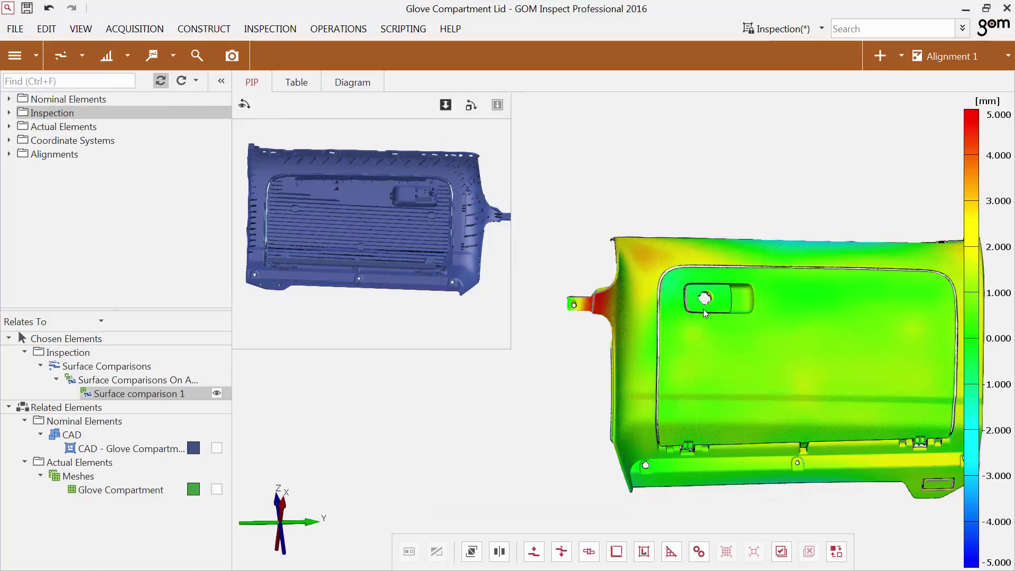
left_click(253, 83)
left_click_drag(72, 100, 542, 240)
right_click_drag(759, 339, 587, 236)
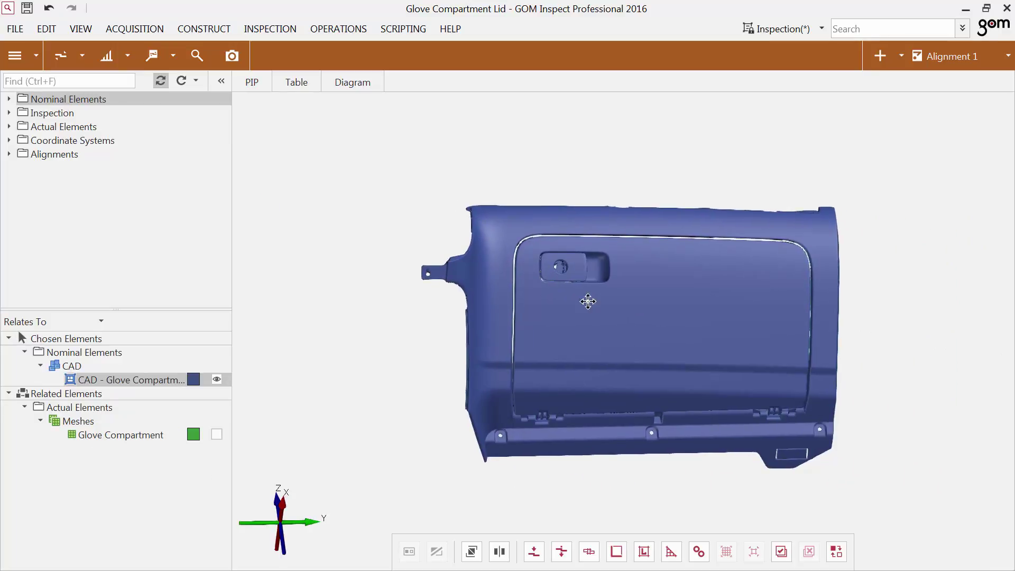
scroll(563, 293, "up", 5)
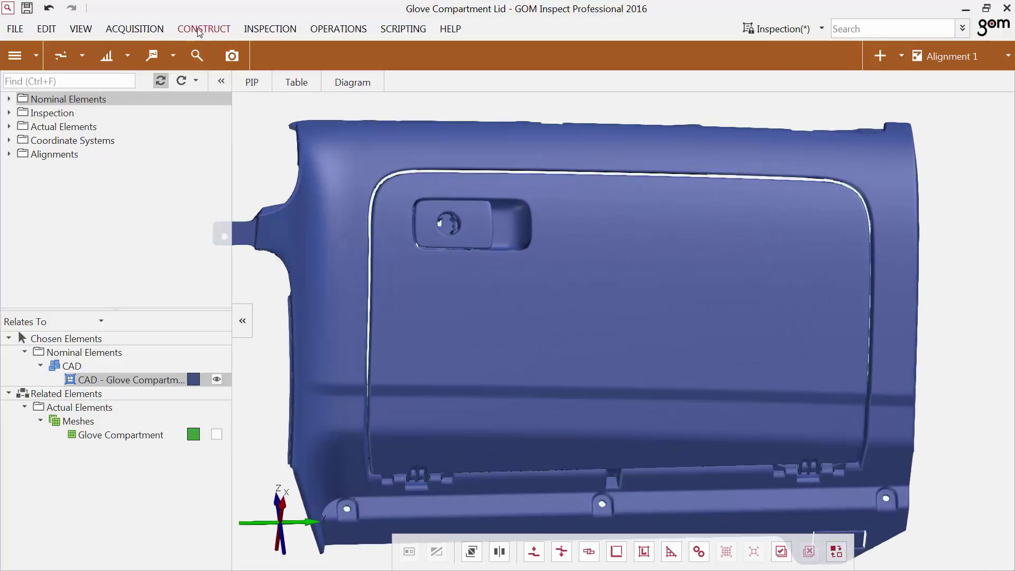
Step: Display Coordinate system 1 on the lid and polygon-select a rectangle of its main panel
left_click(100, 142)
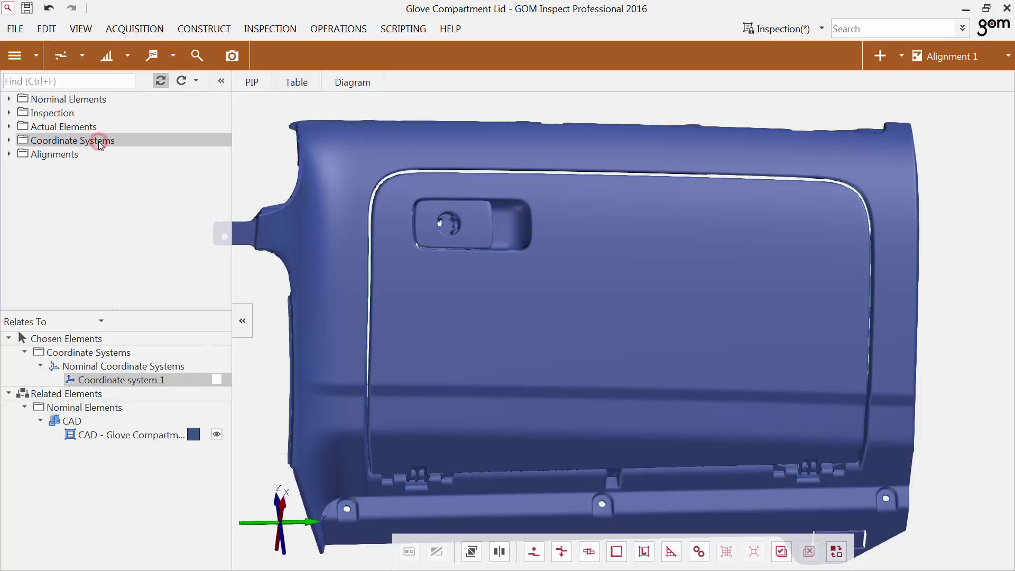
left_click(216, 380)
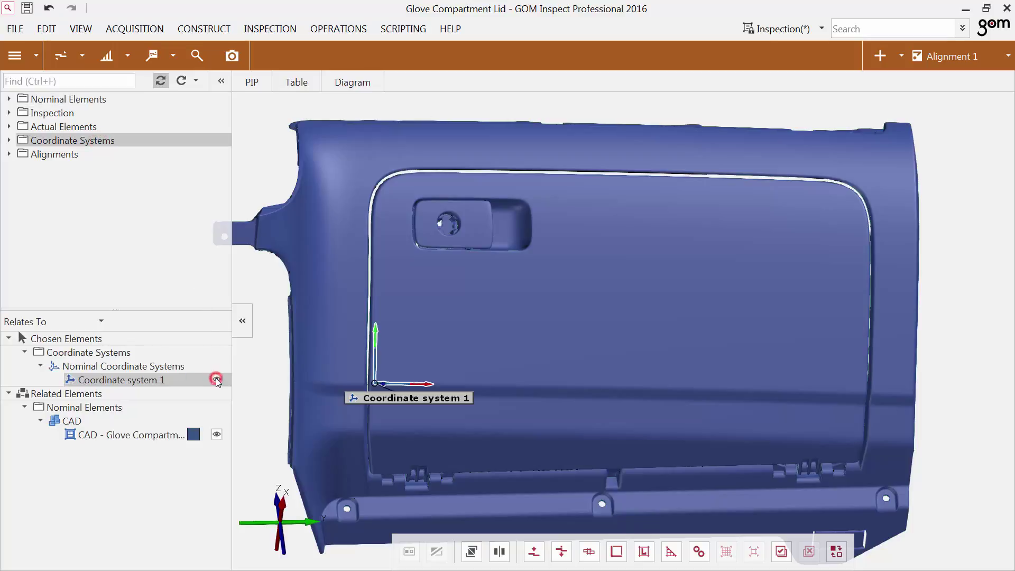
left_click(534, 551)
left_click(382, 251)
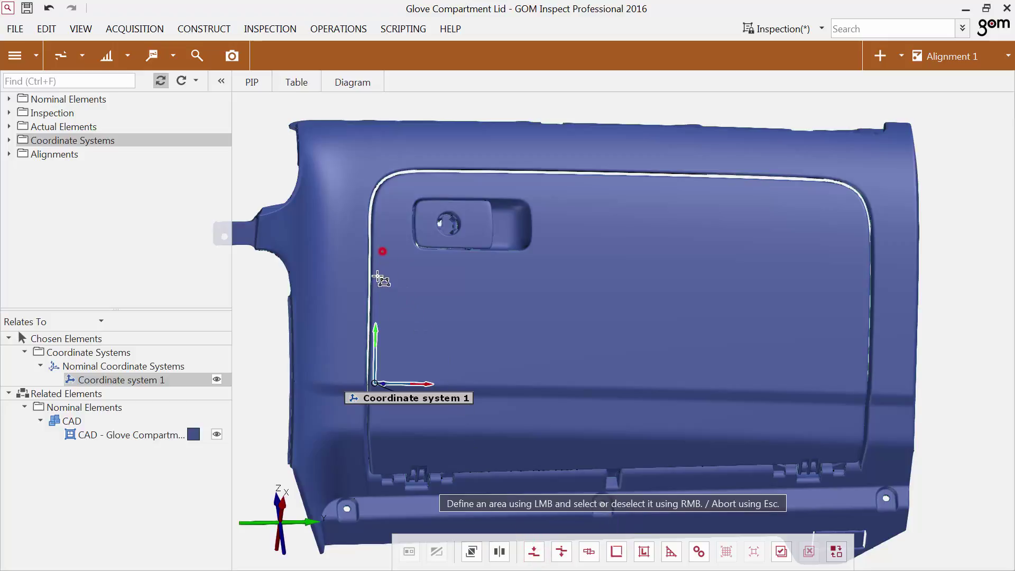
left_click(382, 380)
left_click(861, 388)
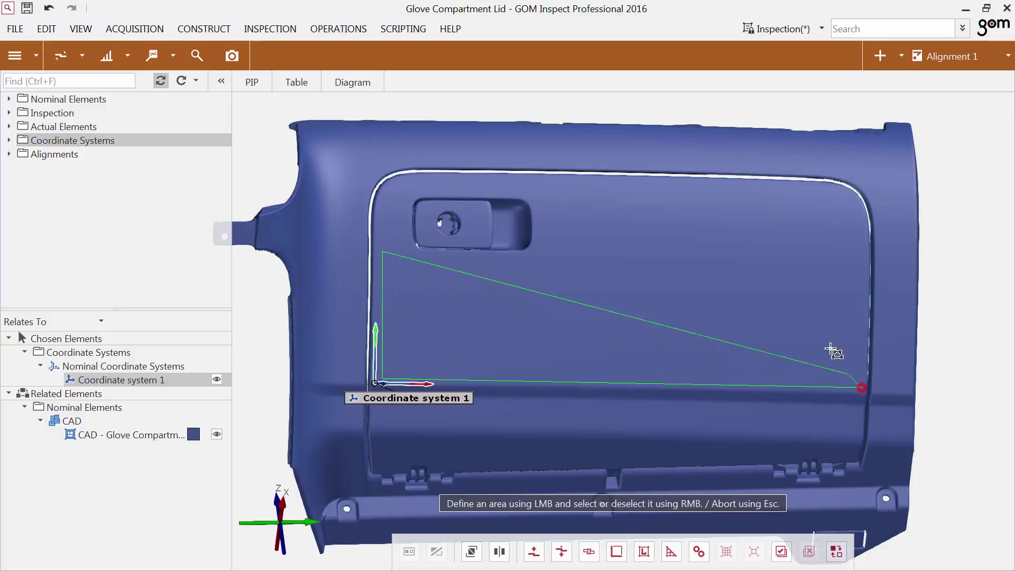
double_click(864, 261)
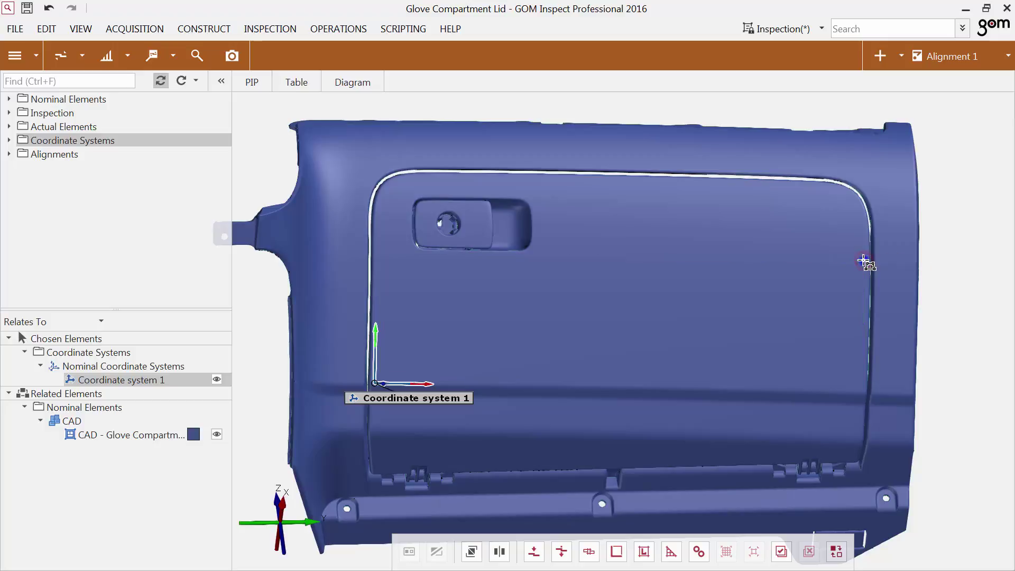
left_click(204, 28)
Step: Create surface defect map Surface defects 1 with direction CS1 X-axis and normal CS1 Z-axis
mouse_move(249, 328)
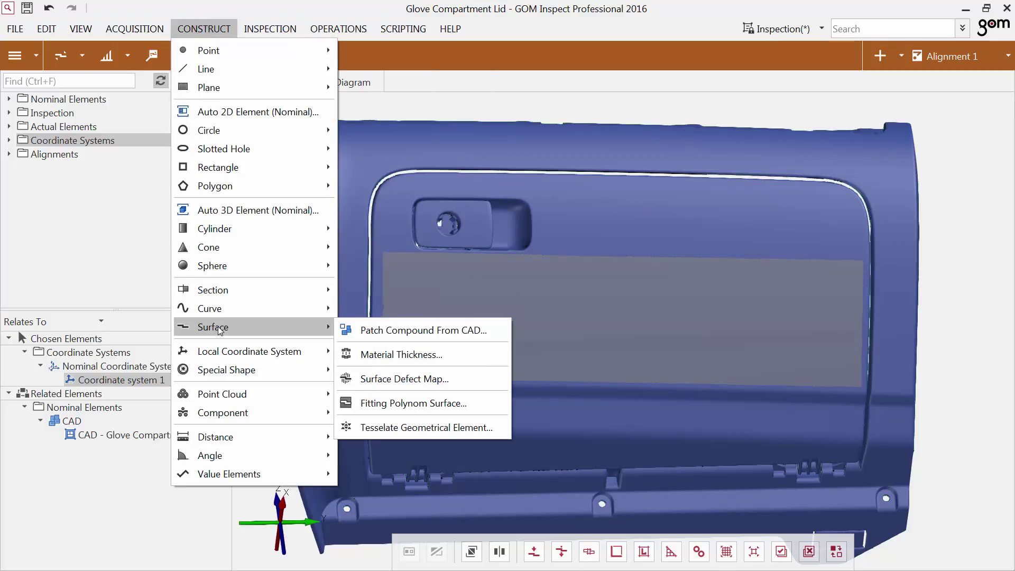
left_click(360, 379)
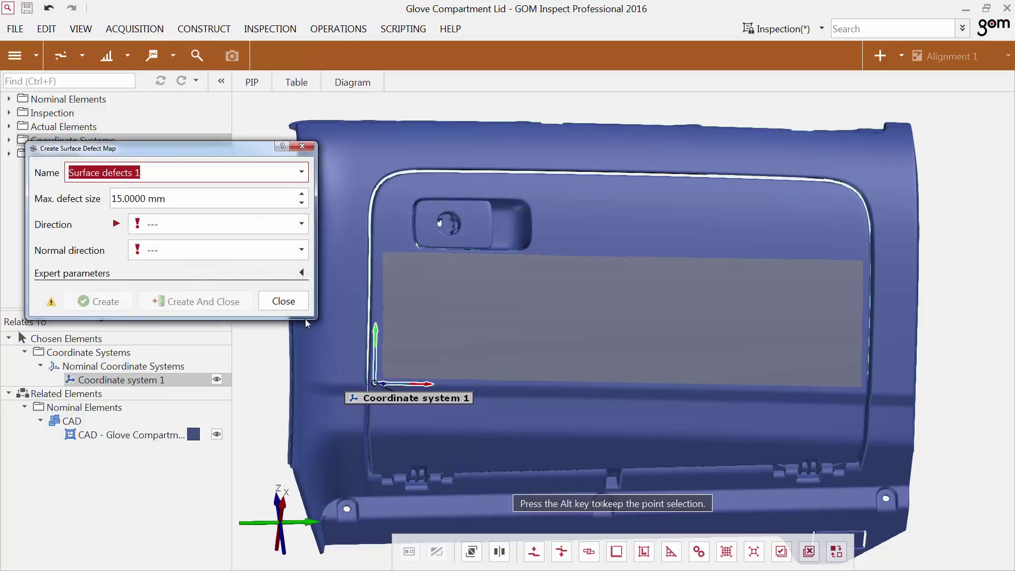
left_click(247, 225)
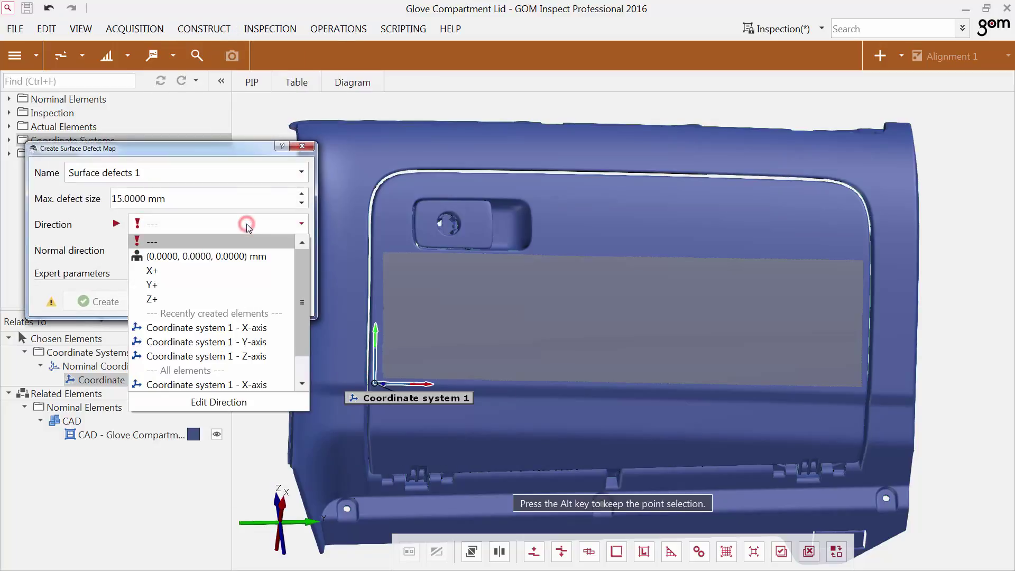
left_click(257, 330)
left_click(236, 257)
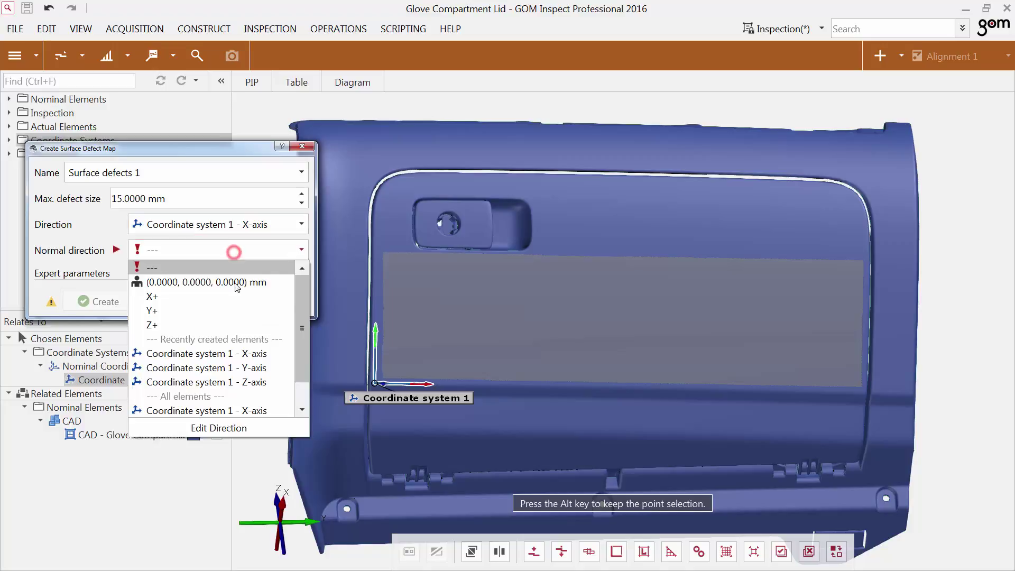
left_click(234, 382)
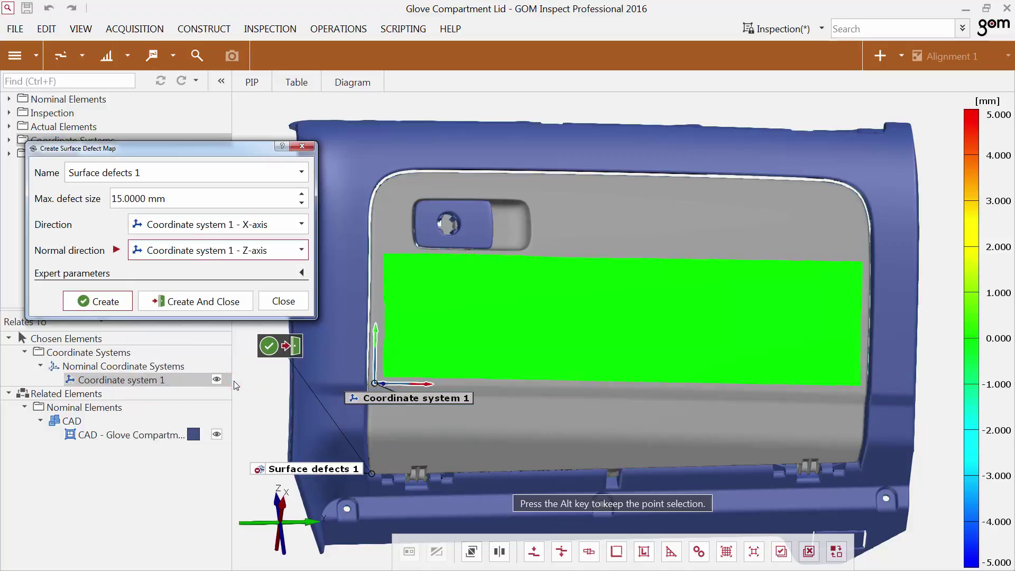
left_click(233, 304)
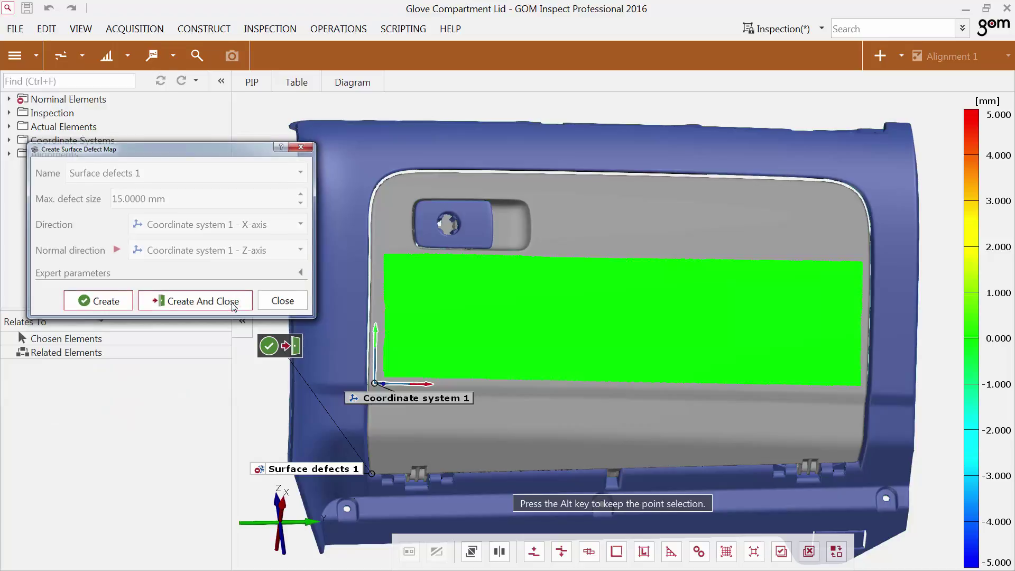
left_click(202, 57)
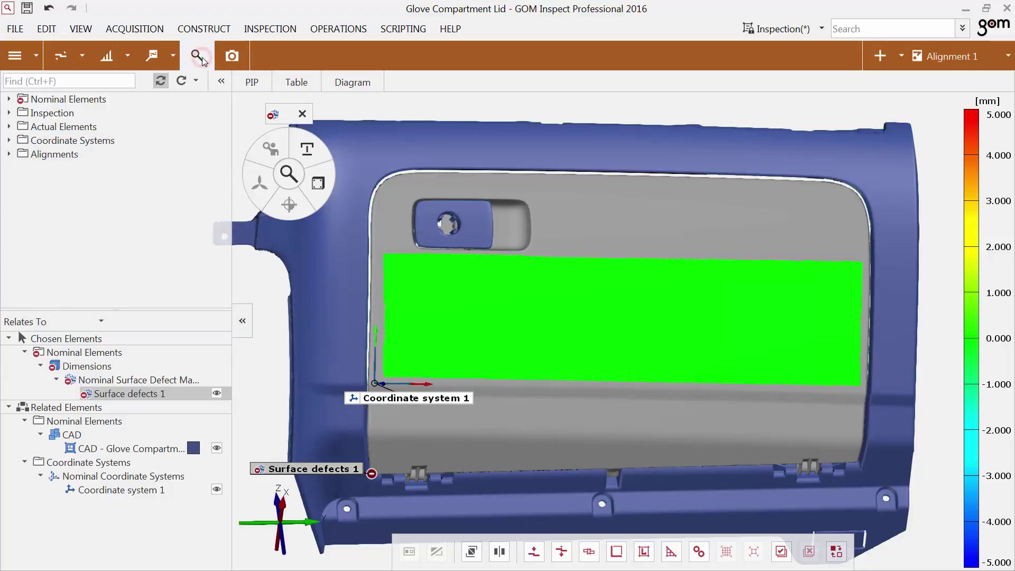
Step: Switch Surface defects 1 to the Referenced Construction measuring principle
left_click(320, 154)
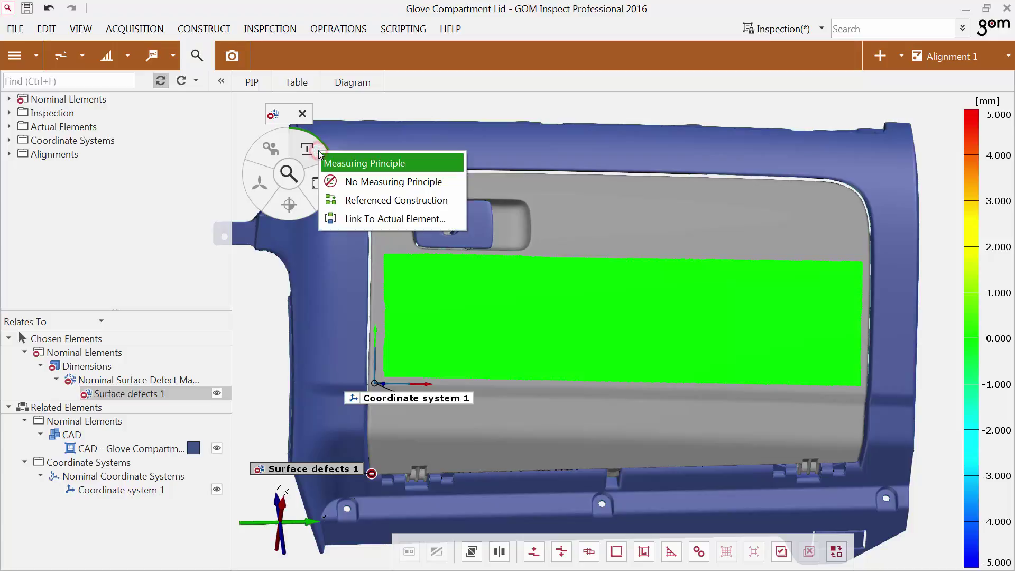
left_click(354, 202)
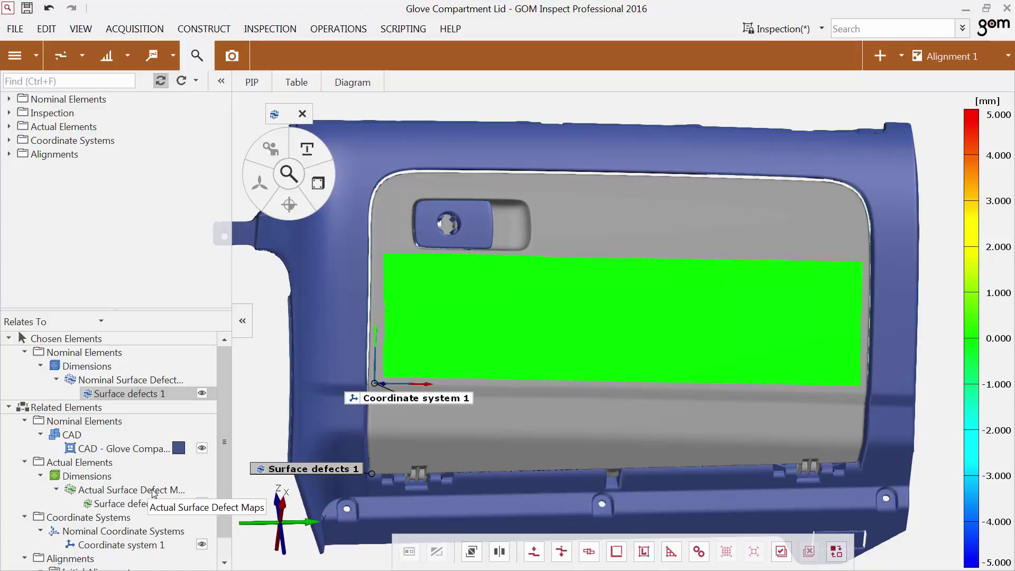
Step: Create a surface defect comparison on actual with an Average spatial filter and a ±0.15 mm colour scale
left_click(326, 183)
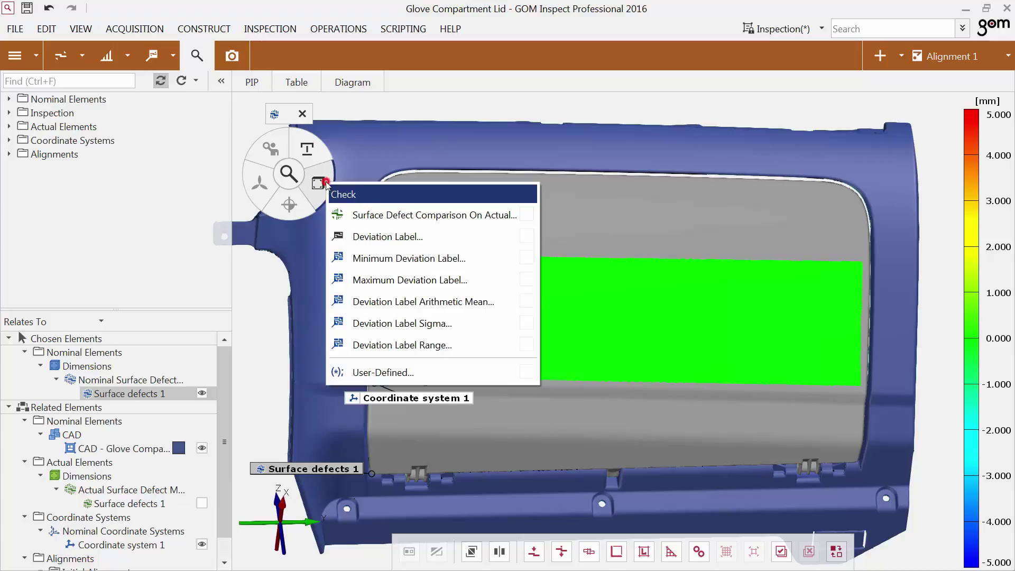
left_click(381, 215)
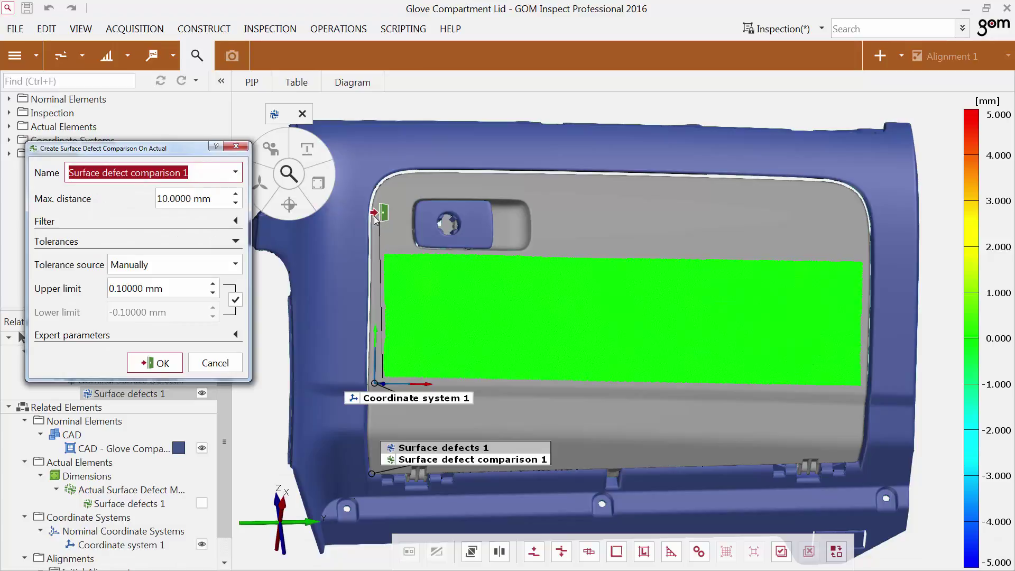
left_click(236, 221)
left_click(168, 244)
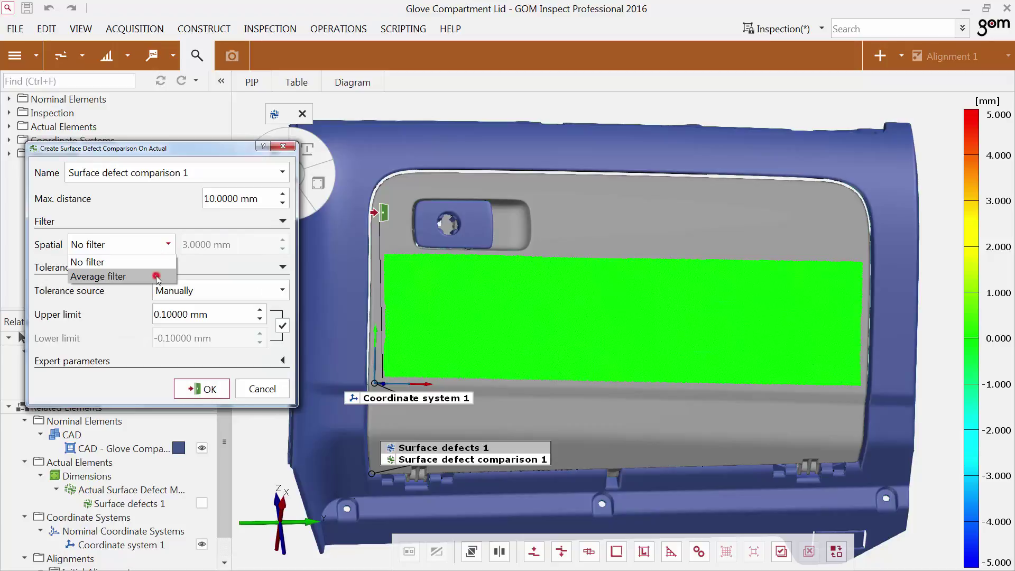
left_click(157, 276)
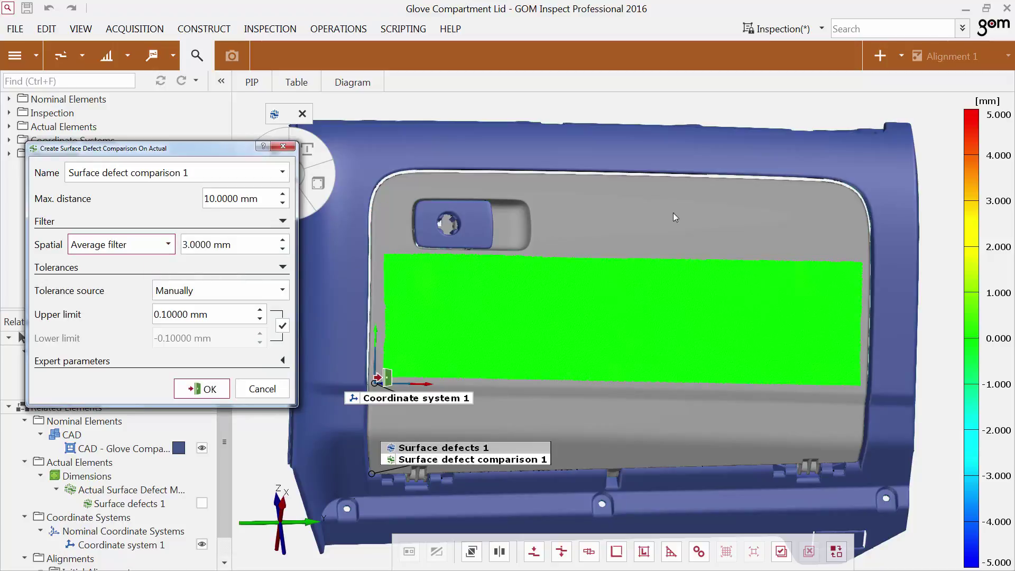
left_click(999, 115)
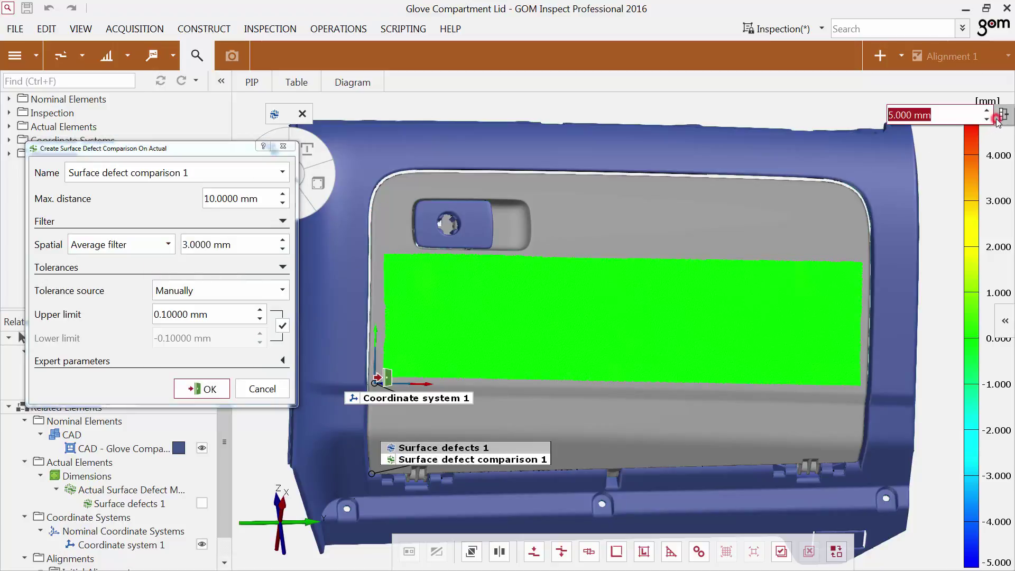
type("0")
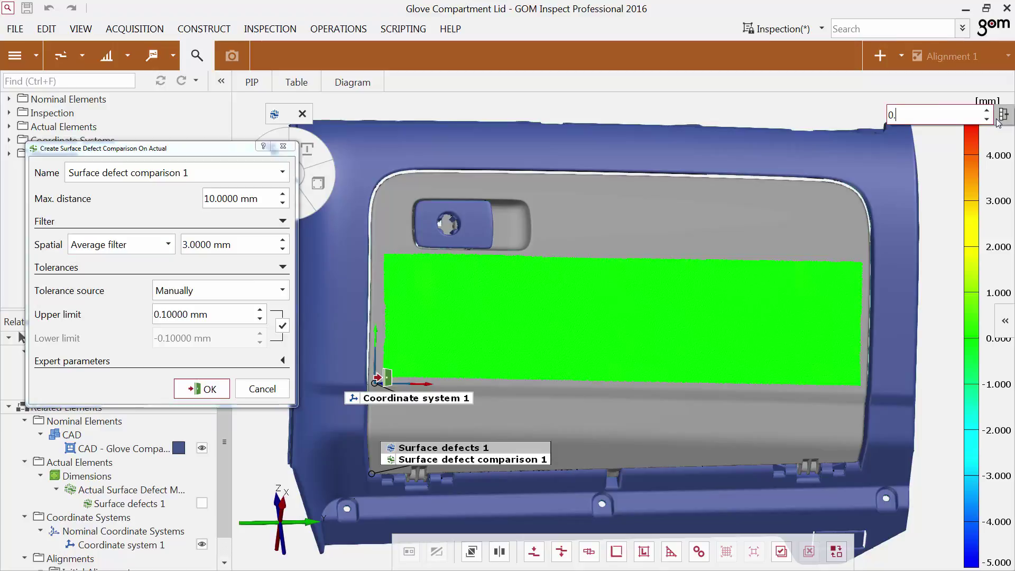
type(".15")
key("Return")
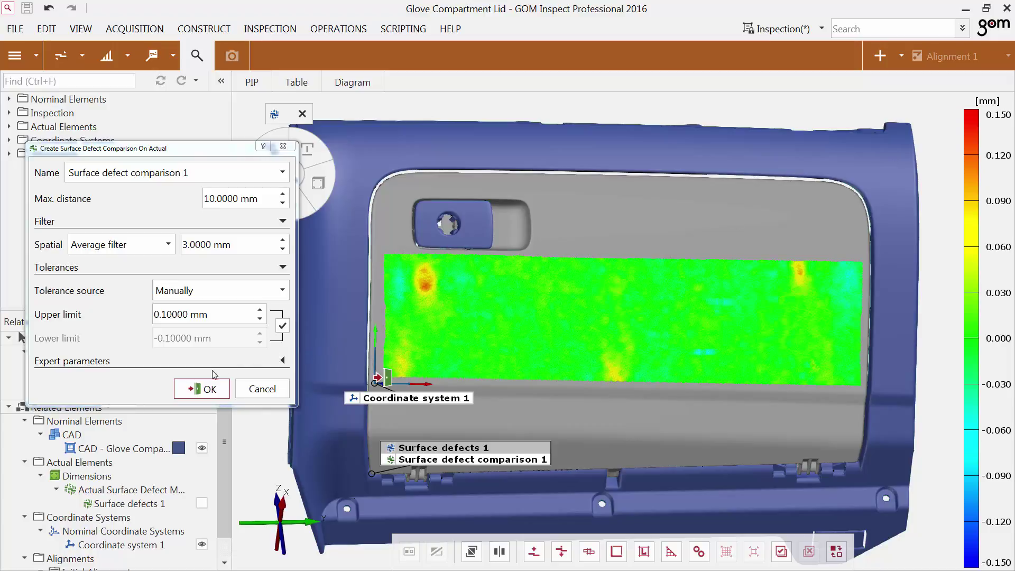
left_click(203, 390)
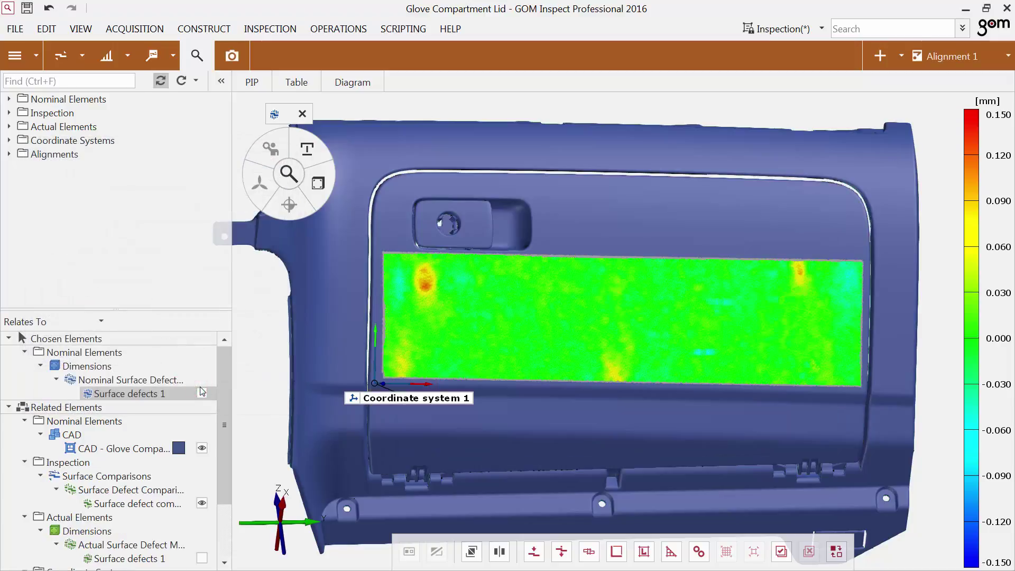